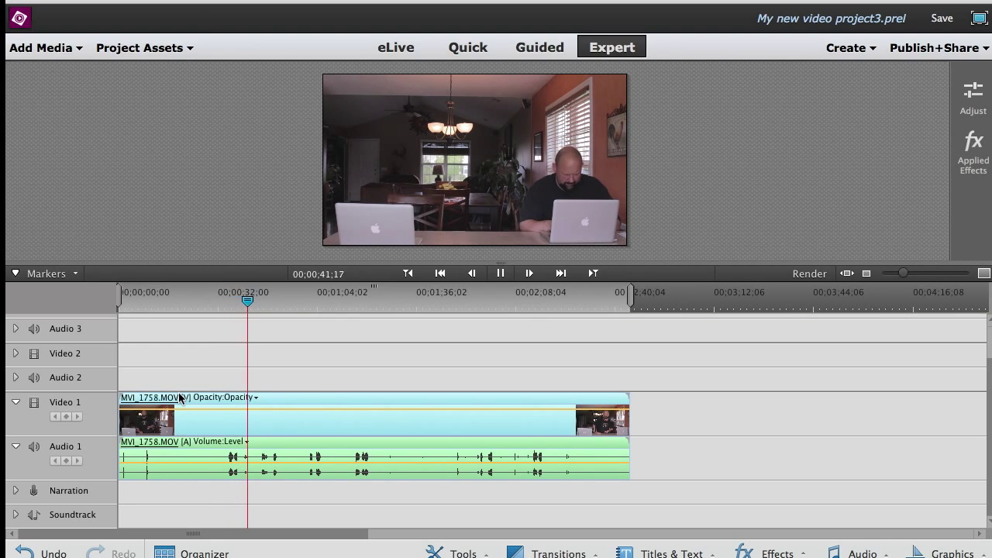
Stop playback and split MVI_1758.MOV at 00;01;36;14, in the empty-chair section between the two performances.
{"action": "key", "text": "space"}
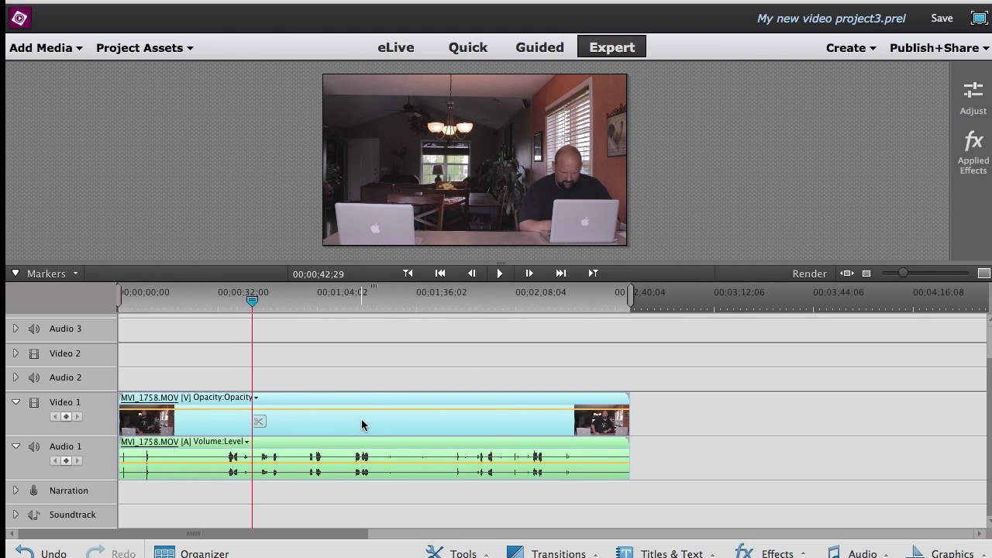
{"action": "left_click", "coordinate": [369, 299]}
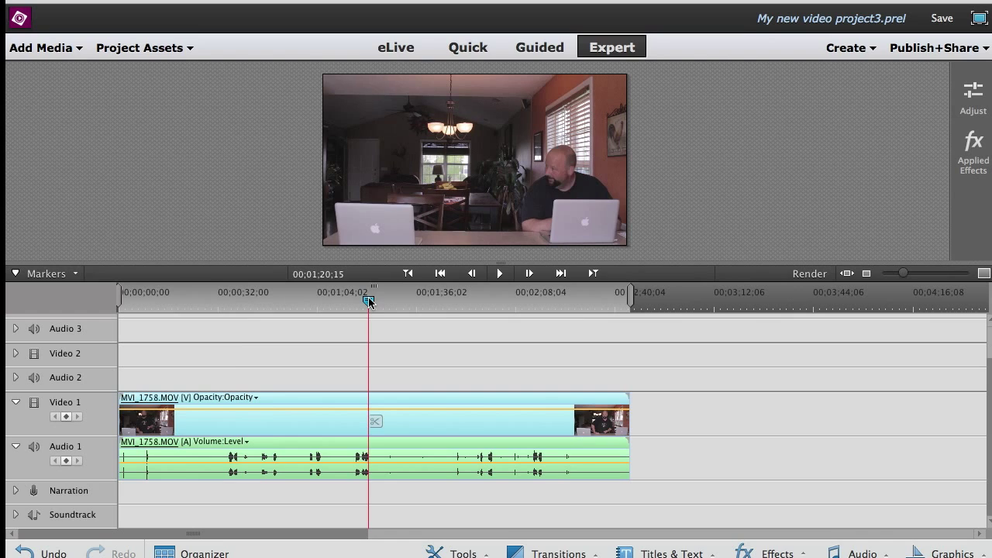
{"action": "left_click_drag", "start_coordinate": [370, 303], "coordinate": [412, 305]}
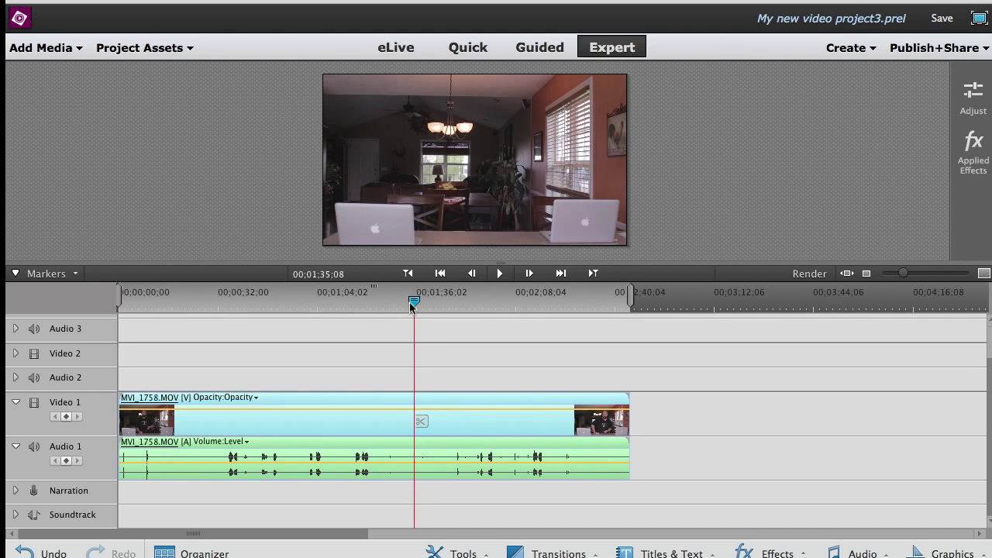
{"action": "left_click_drag", "start_coordinate": [410, 303], "coordinate": [410, 303]}
{"action": "key", "text": "Right"}
{"action": "key", "text": "Right"}
{"action": "key", "text": "Right"}
{"action": "key", "text": "Right"}
{"action": "key", "text": "Right"}
{"action": "key", "text": "Right"}
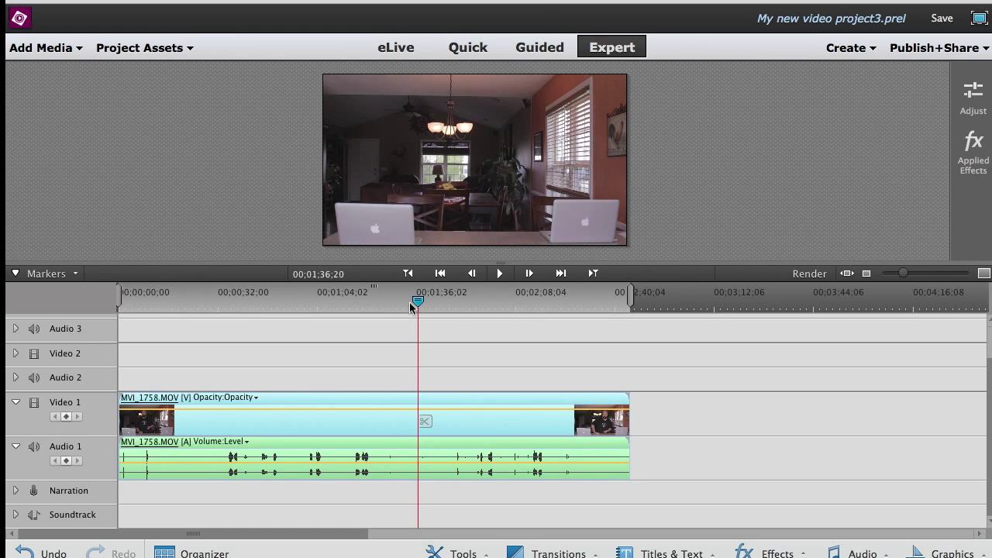
{"action": "key", "text": "Right"}
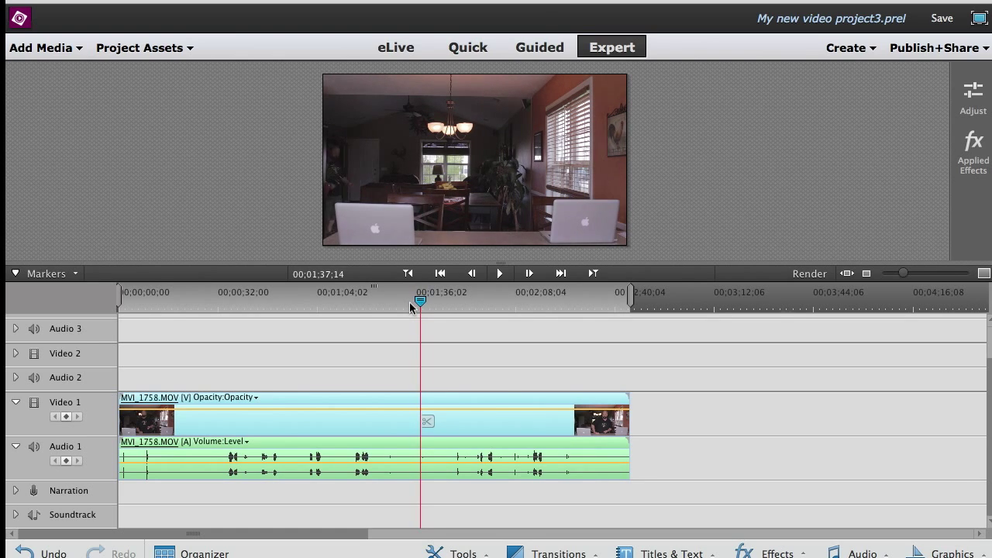
{"action": "key", "text": "Left"}
{"action": "key", "text": "Left"}
{"action": "key", "text": "Left"}
{"action": "key", "text": "Left"}
{"action": "key", "text": "Left"}
{"action": "key", "text": "Left"}
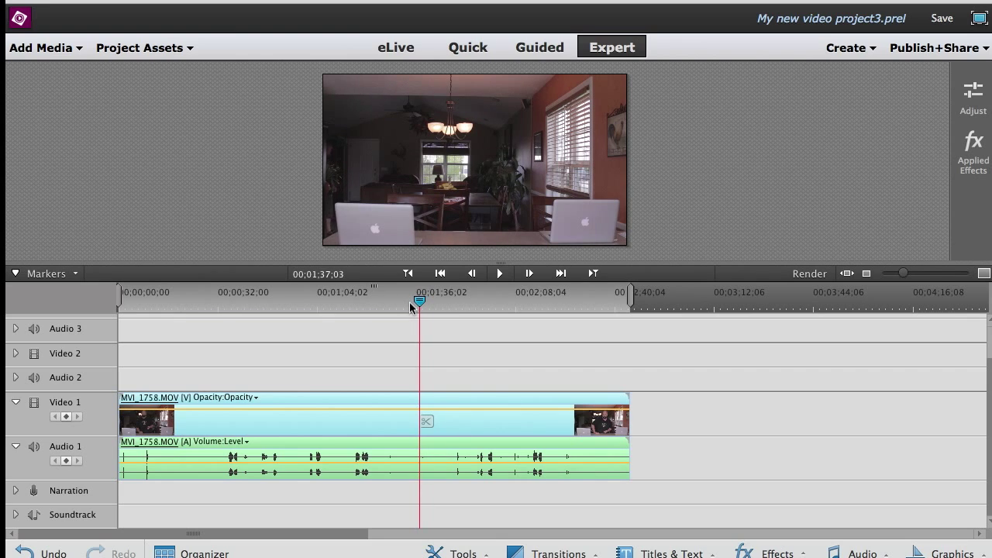
{"action": "key", "text": "Left"}
{"action": "key", "text": "Left"}
{"action": "key", "text": "Left"}
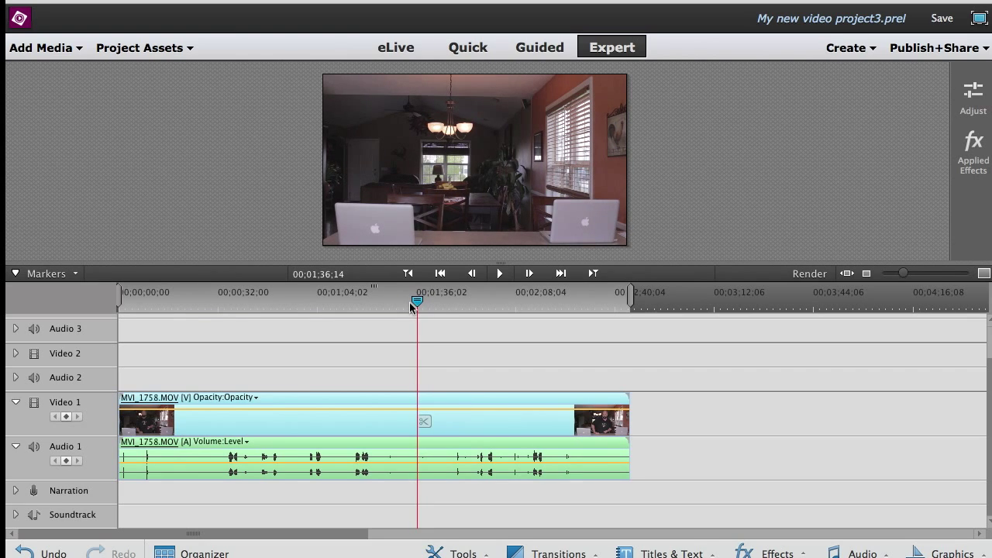
{"action": "left_click", "coordinate": [424, 421]}
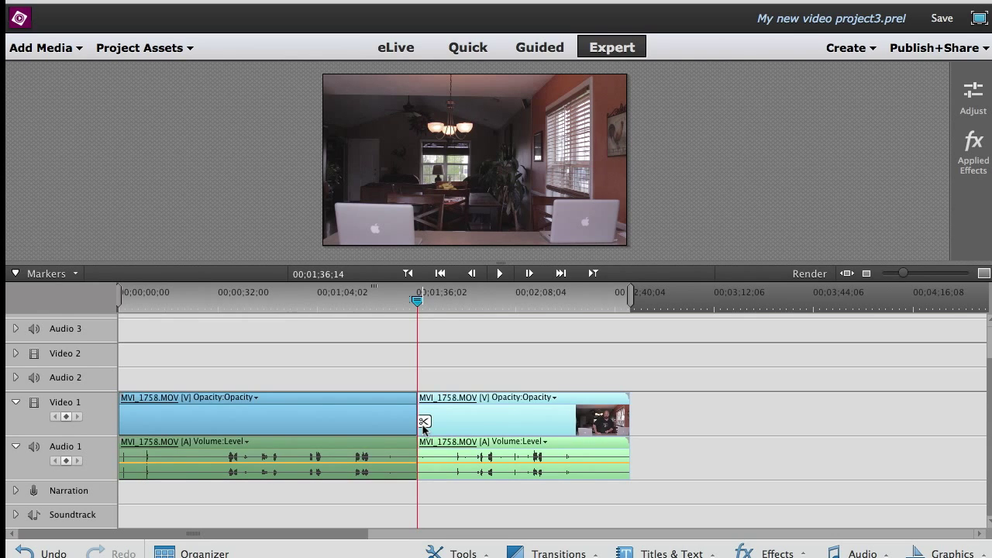
Move the clip's first part up to the Video 2 track and shift the remaining Video 1 part to begin just under one minute.
{"action": "left_click_drag", "start_coordinate": [297, 427], "coordinate": [282, 362]}
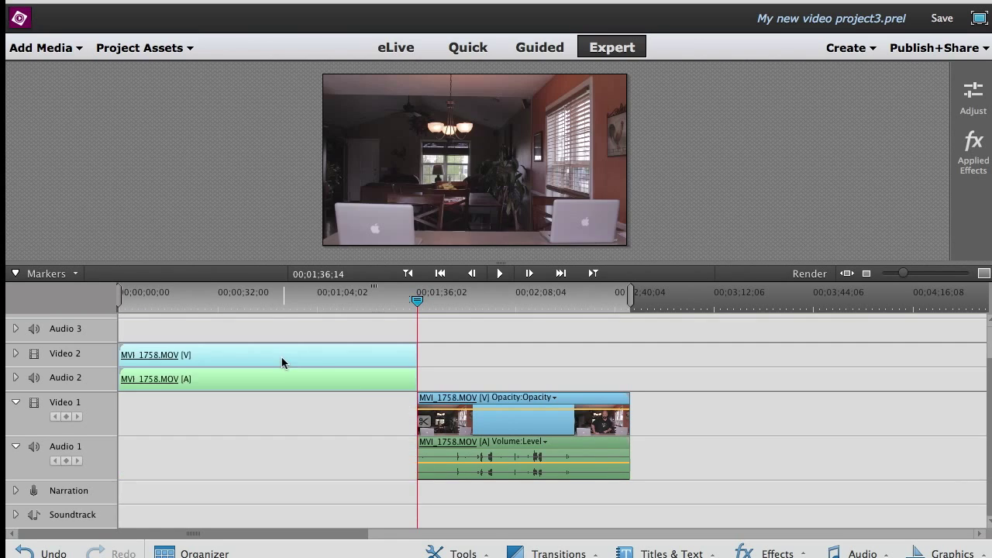
{"action": "left_click", "coordinate": [597, 404]}
{"action": "left_click_drag", "start_coordinate": [598, 405], "coordinate": [346, 407]}
{"action": "left_click_drag", "start_coordinate": [420, 302], "coordinate": [107, 319]}
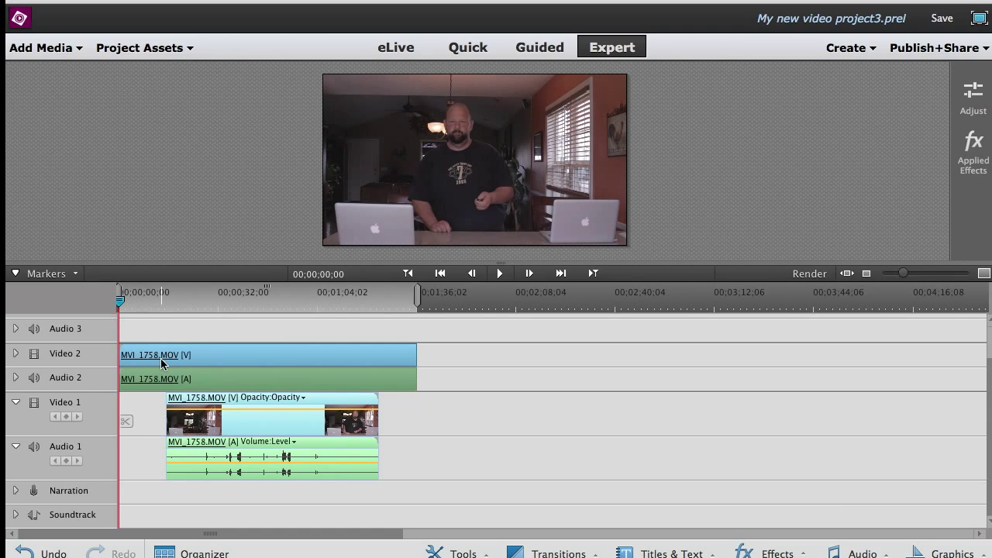
{"action": "left_click_drag", "start_coordinate": [256, 438], "coordinate": [391, 443]}
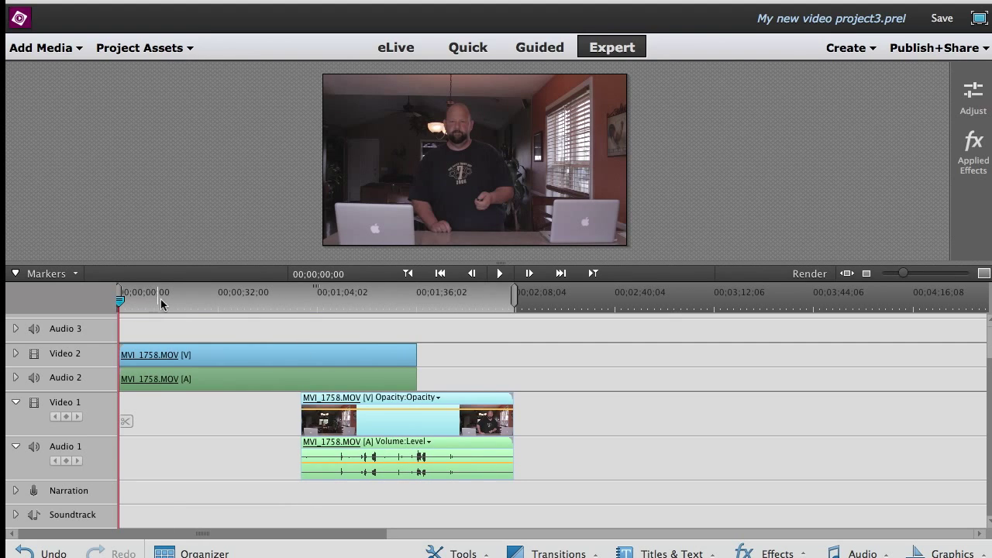
Split the Video 2 clip at 00;00;18;03, where the man is seated at the laptop.
{"action": "left_click", "coordinate": [157, 355]}
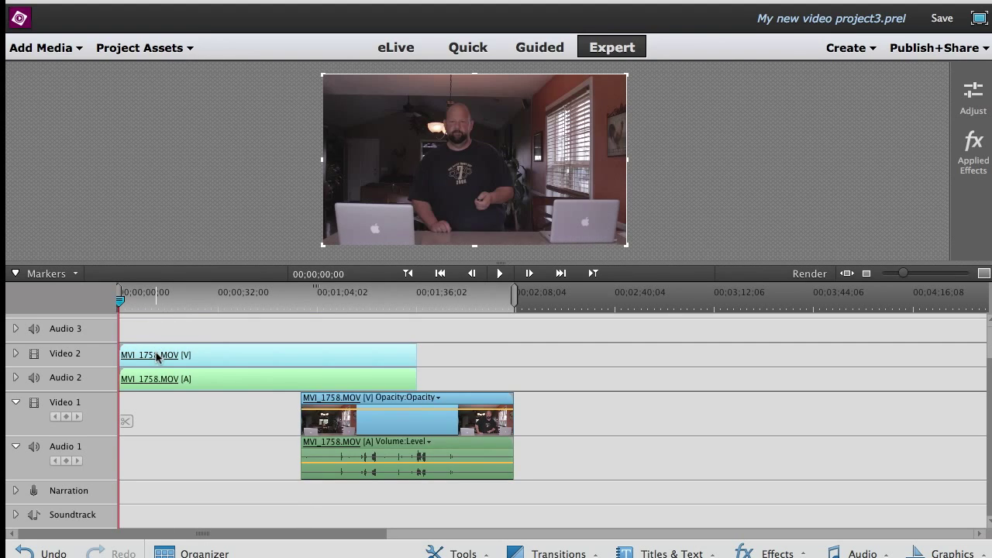
{"action": "left_click", "coordinate": [156, 335]}
{"action": "left_click", "coordinate": [162, 300]}
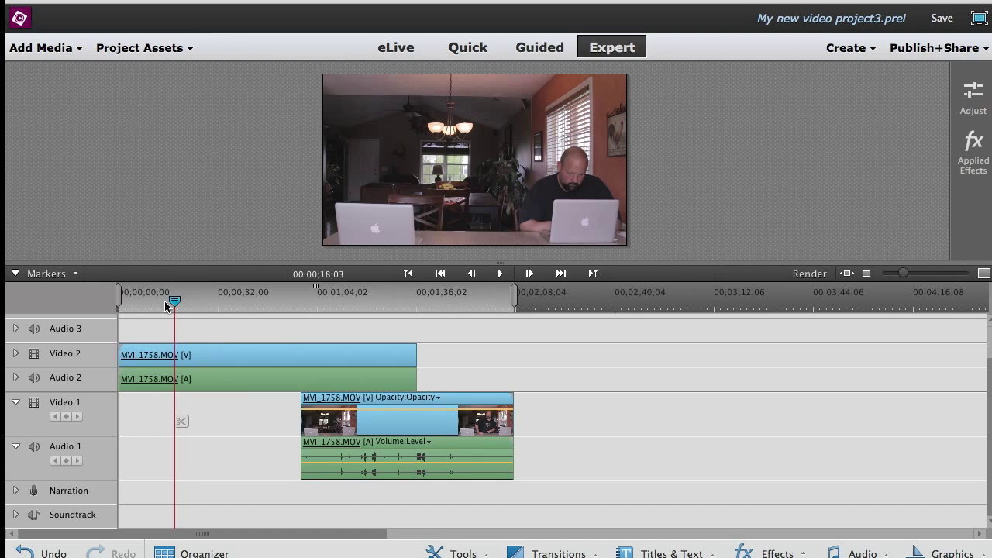
{"action": "left_click", "coordinate": [198, 375]}
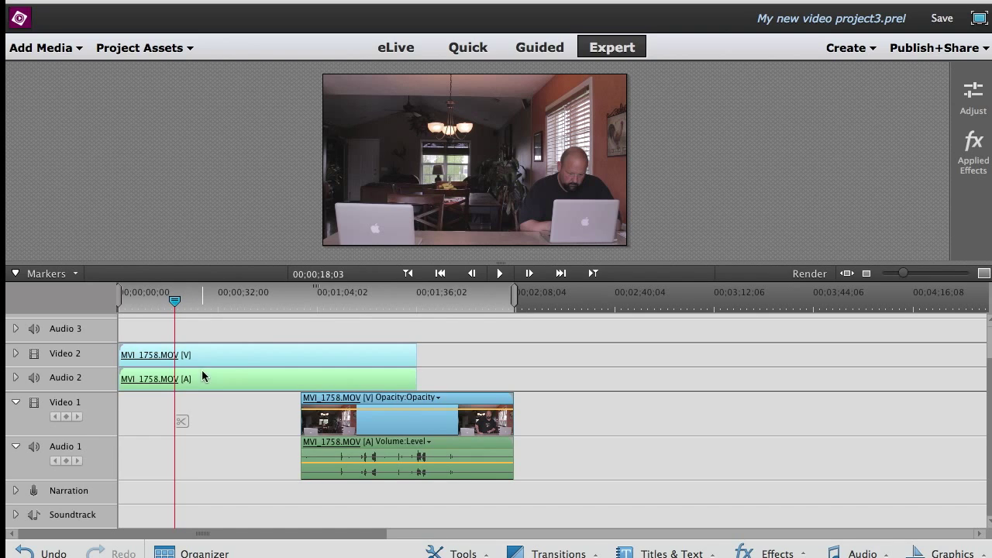
{"action": "left_click", "coordinate": [182, 422]}
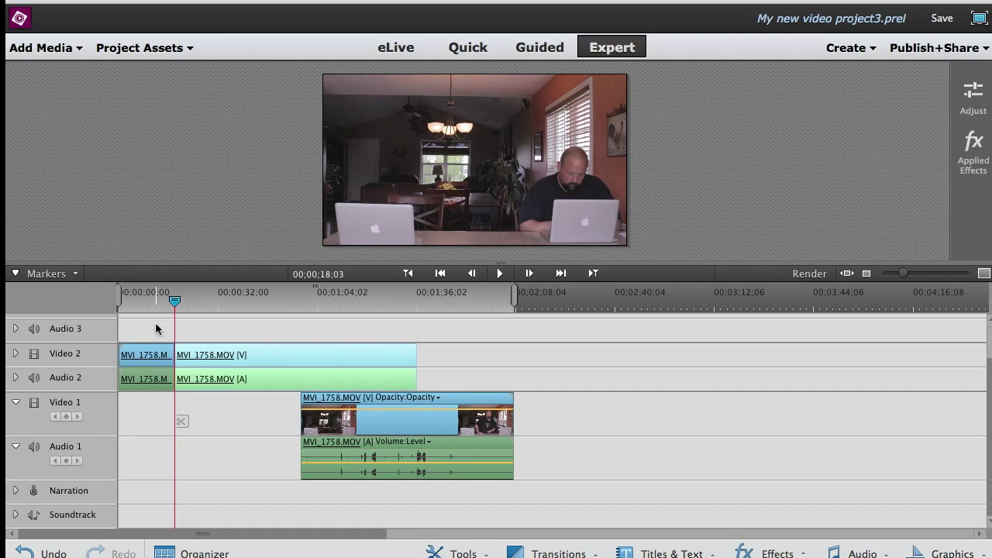
Delete the short leading piece of the Video 2 clip, including its audio.
{"action": "left_click", "coordinate": [155, 329]}
{"action": "left_click_drag", "start_coordinate": [155, 419], "coordinate": [144, 346]}
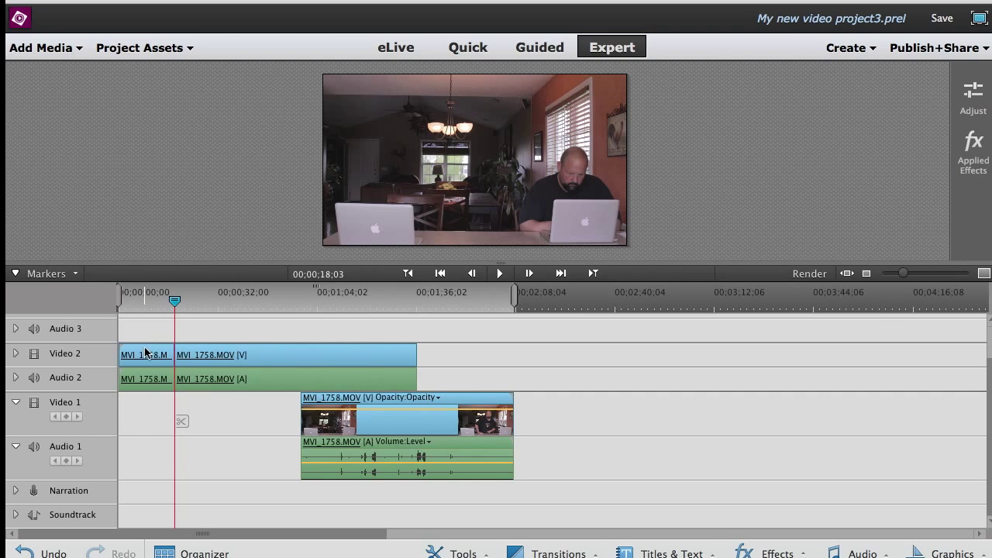
{"action": "left_click_drag", "start_coordinate": [146, 427], "coordinate": [151, 355]}
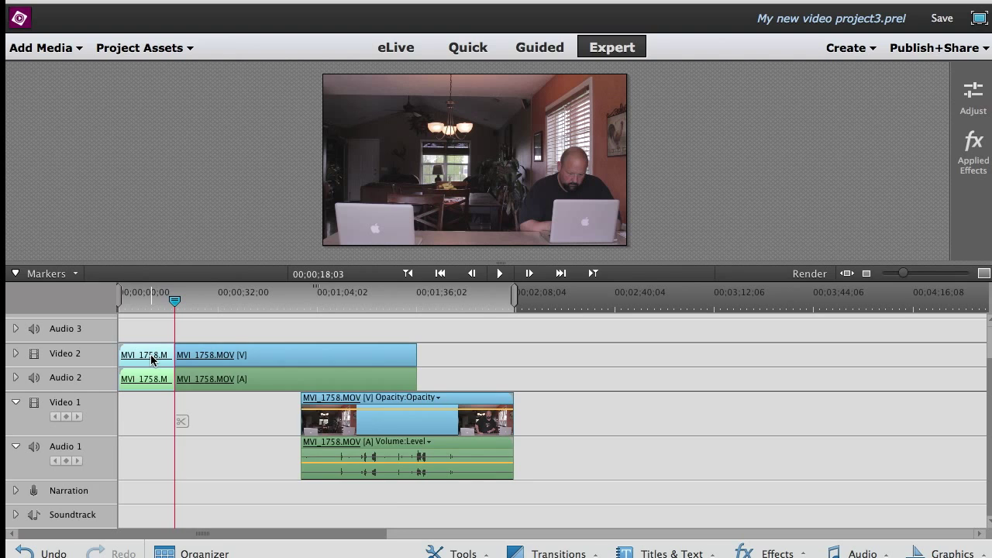
{"action": "right_click", "coordinate": [151, 354]}
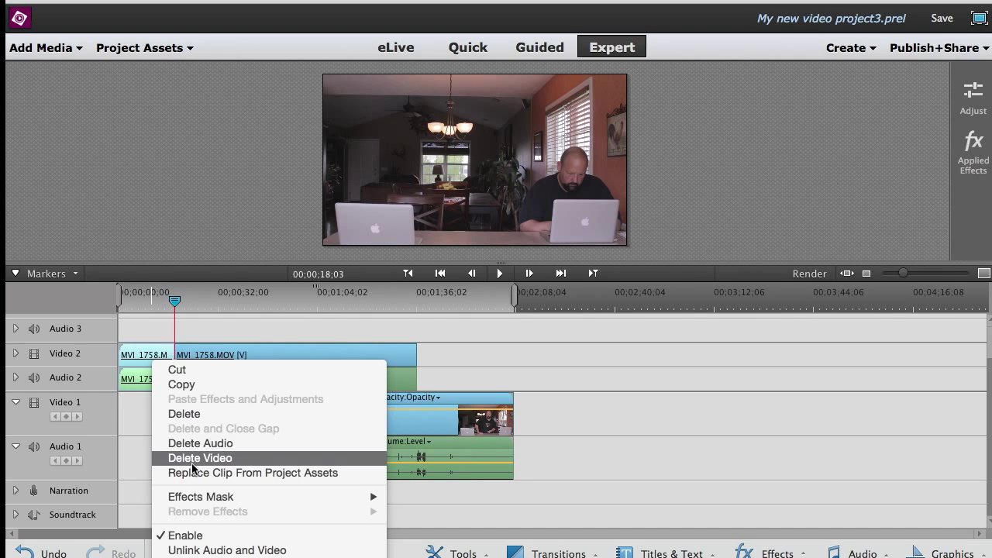
{"action": "left_click", "coordinate": [184, 414]}
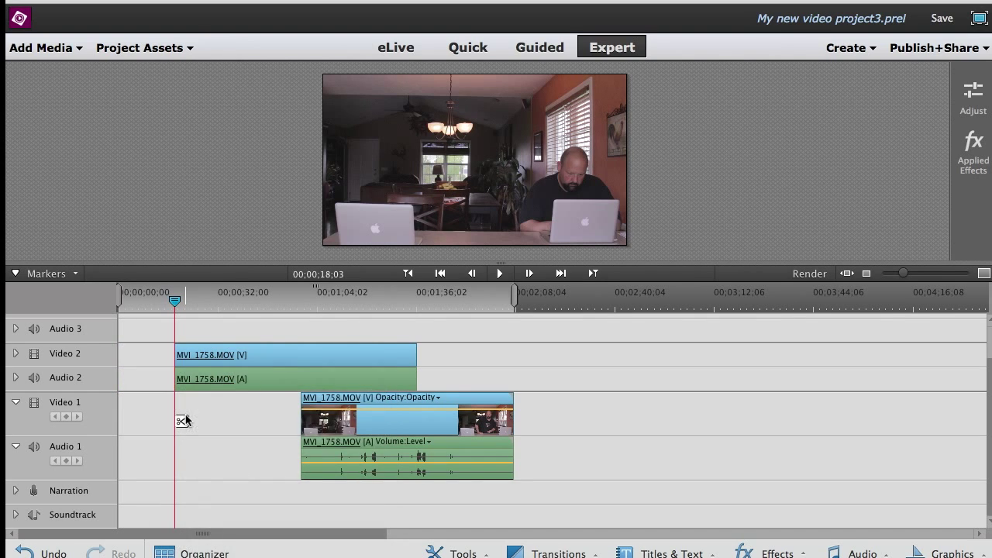
Slide the Video 2 and Video 1 clips to the start of the timeline and return the playhead to 00;00;00;00.
{"action": "left_click_drag", "start_coordinate": [331, 350], "coordinate": [258, 350]}
{"action": "left_click_drag", "start_coordinate": [458, 403], "coordinate": [282, 400]}
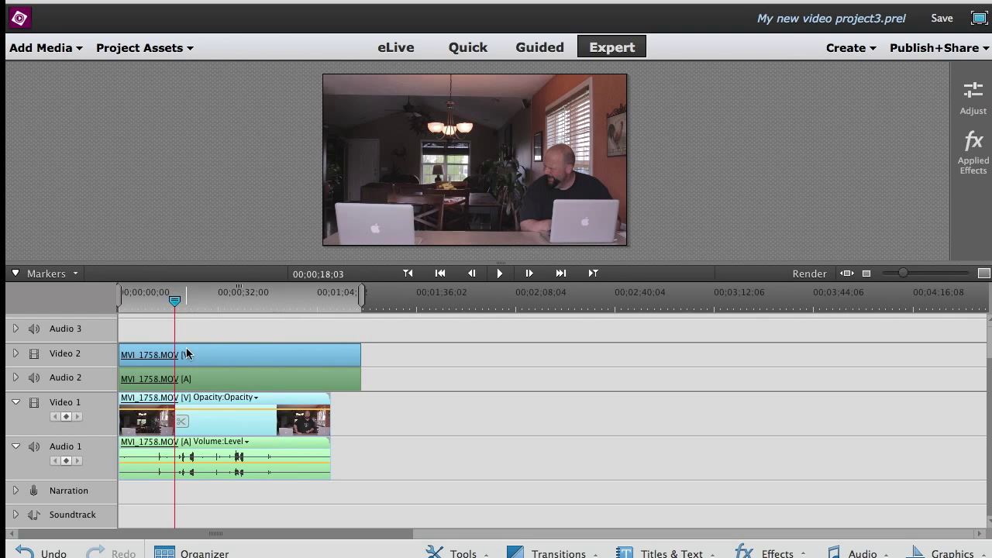
{"action": "left_click_drag", "start_coordinate": [176, 303], "coordinate": [99, 302]}
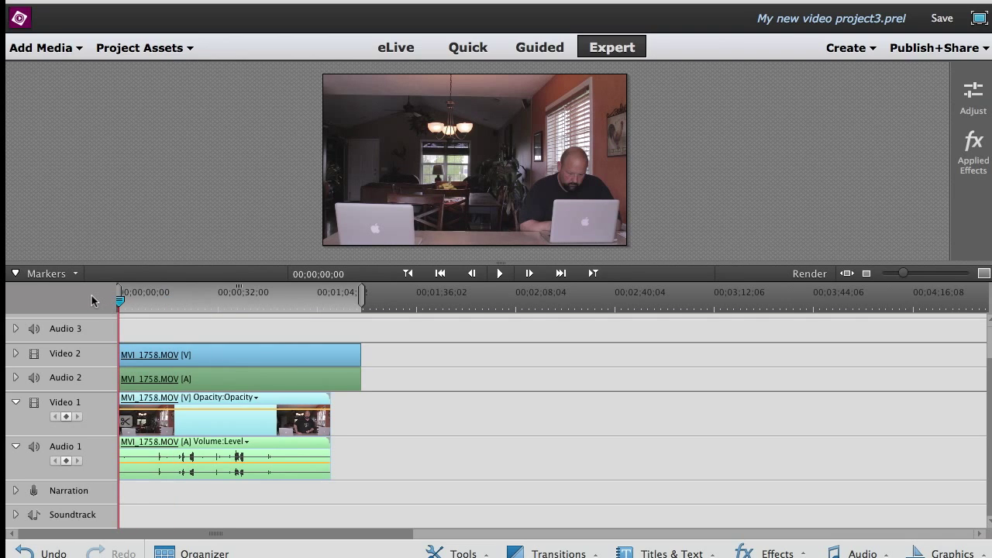
Play the stacked clips from the start, stop at 00;00;20;03 and select the Video 2 clip.
{"action": "key", "text": "space"}
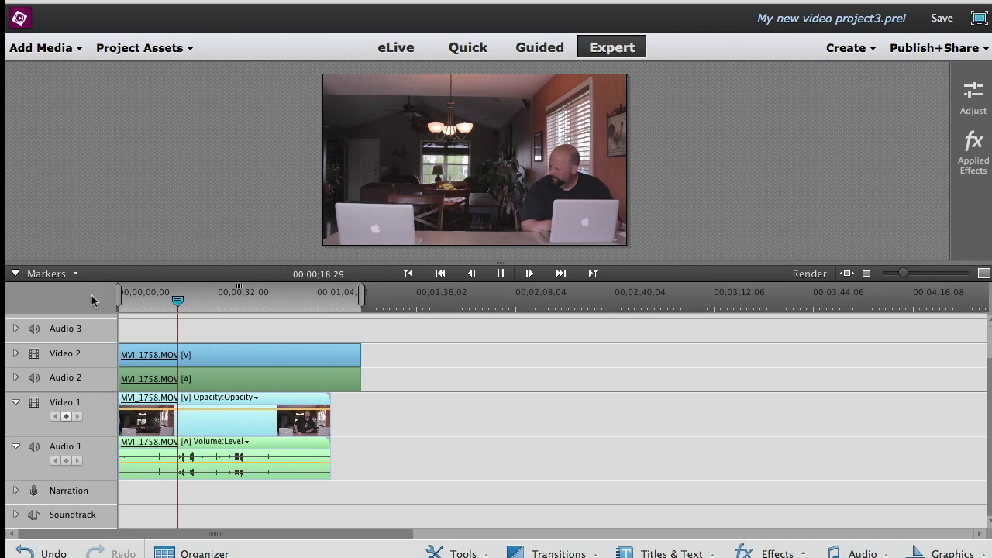
{"action": "key", "text": "space"}
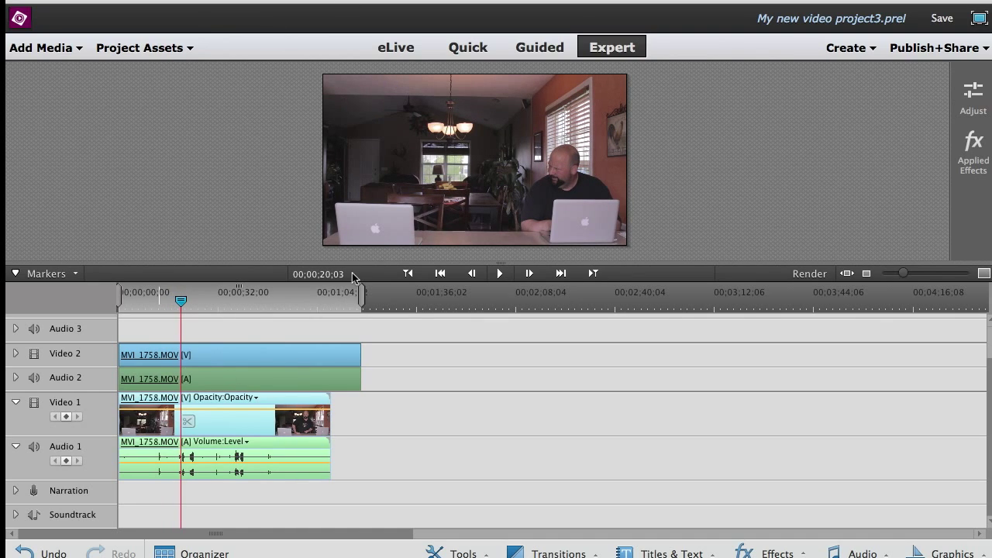
{"action": "left_click", "coordinate": [262, 355]}
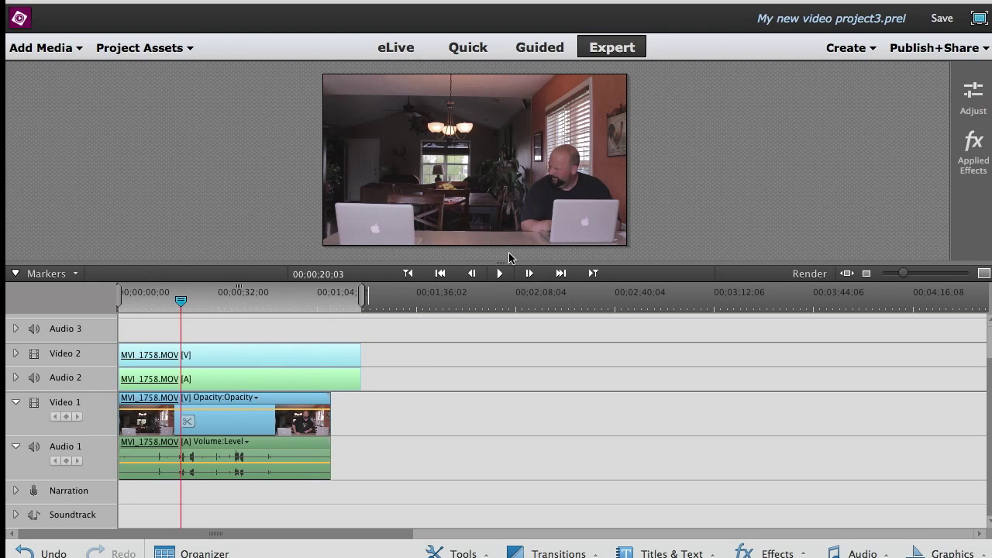
{"action": "left_click_drag", "start_coordinate": [504, 264], "coordinate": [495, 419]}
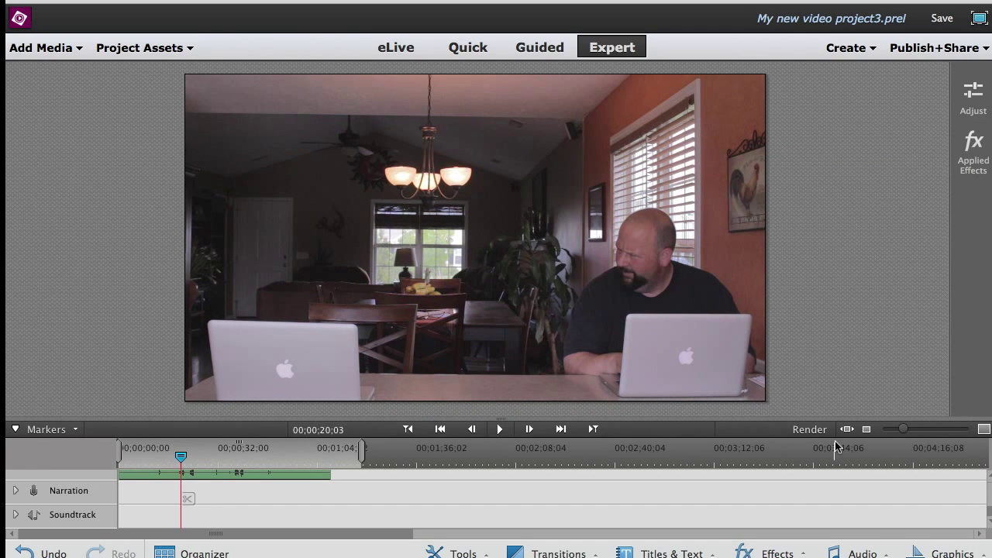
{"action": "left_click", "coordinate": [769, 552]}
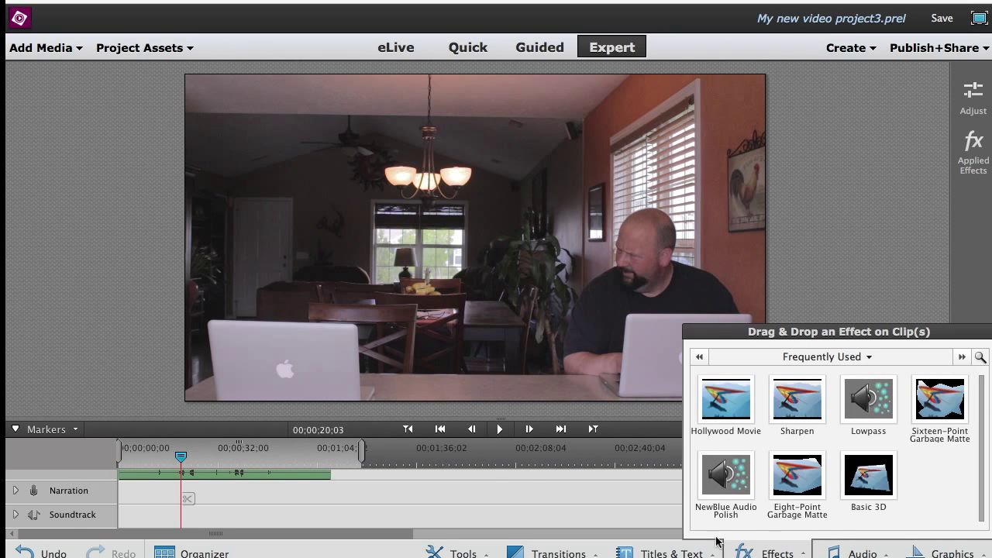
{"action": "left_click", "coordinate": [503, 420]}
{"action": "left_click_drag", "start_coordinate": [503, 420], "coordinate": [501, 231]}
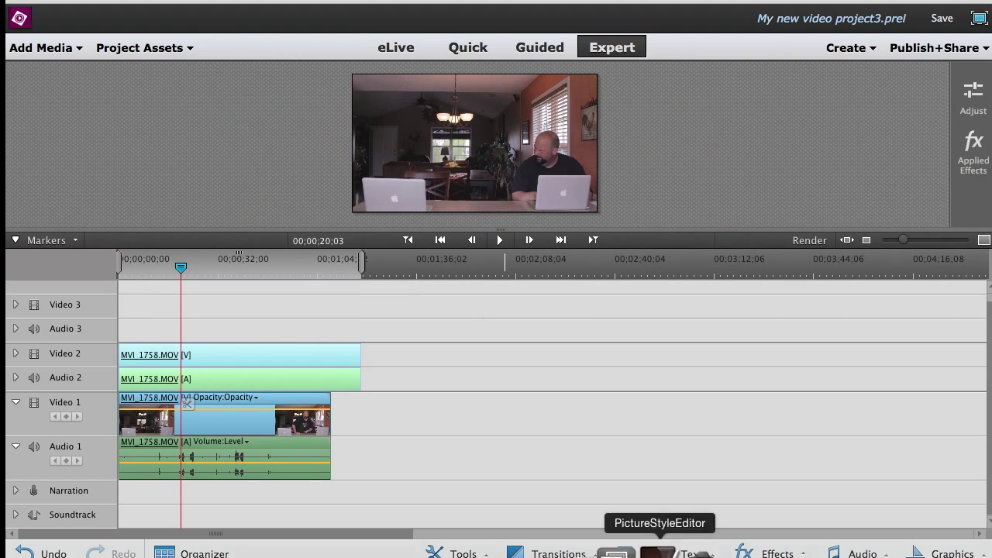
Apply the Sixteen-Point Garbage Matte effect to the clip on the Video 2 track.
{"action": "left_click", "coordinate": [770, 553]}
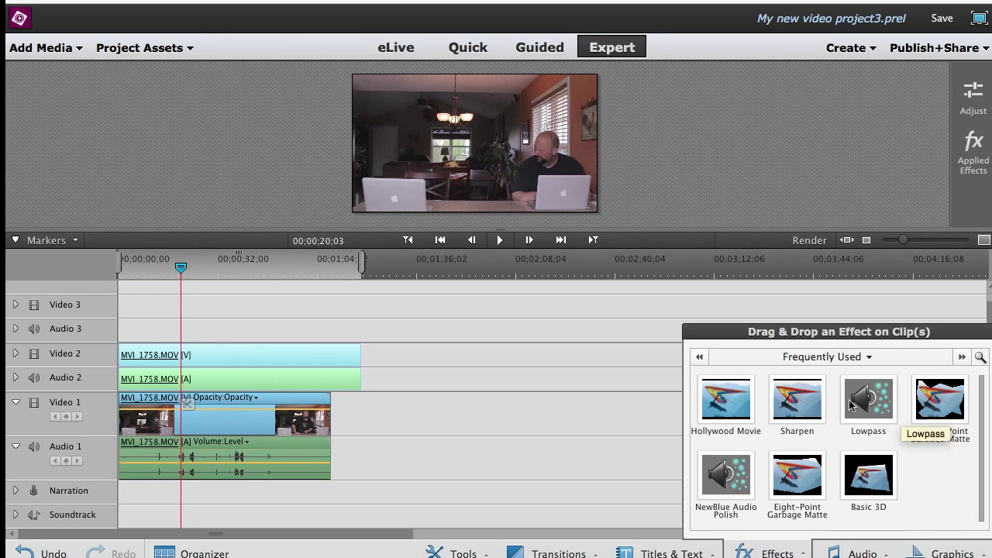
{"action": "left_click", "coordinate": [948, 404]}
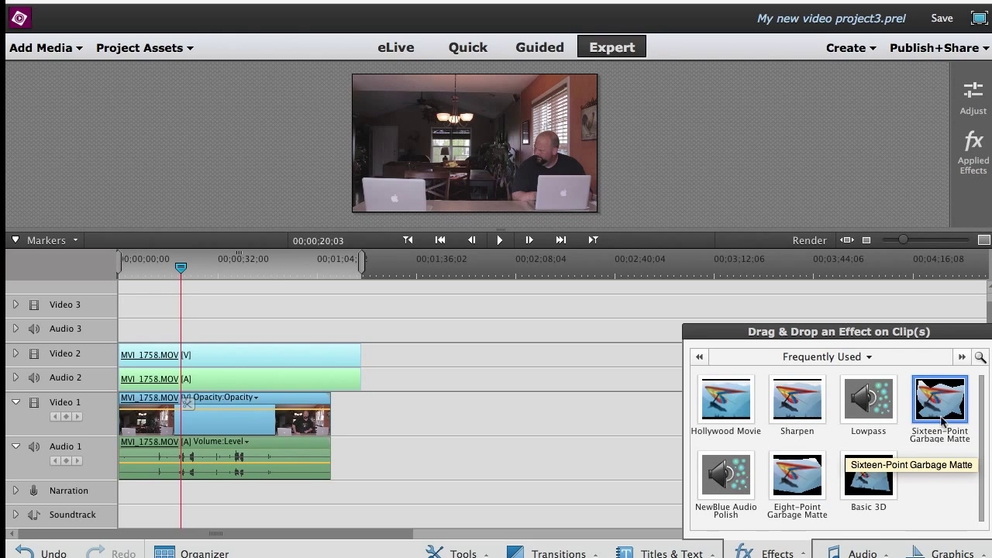
{"action": "left_click_drag", "start_coordinate": [948, 404], "coordinate": [270, 352]}
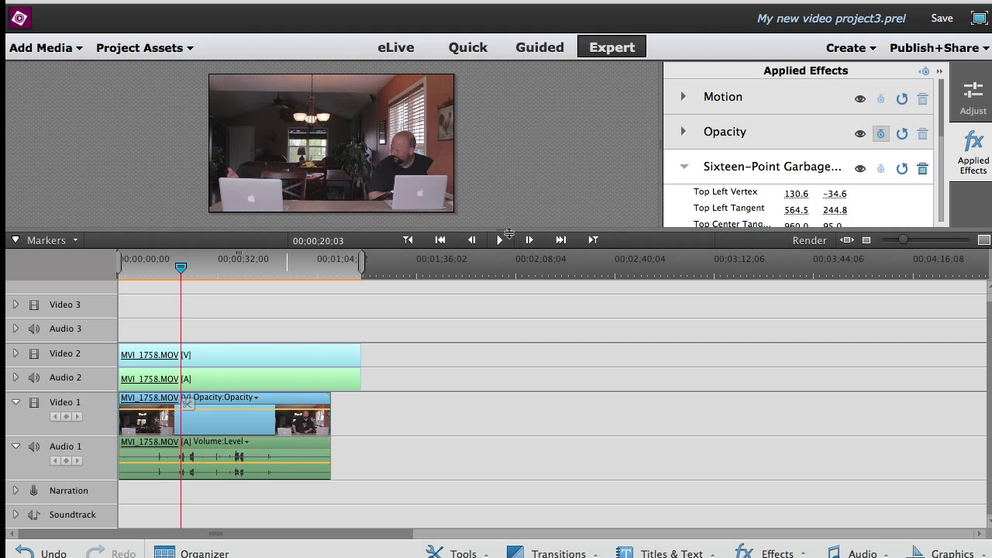
Enlarge the preview and reposition the matte's Right Top Vertex to about 1692.8, -122.6 and Top Right Tangent to about 1317.4, 143.0.
{"action": "left_click_drag", "start_coordinate": [506, 231], "coordinate": [502, 425]}
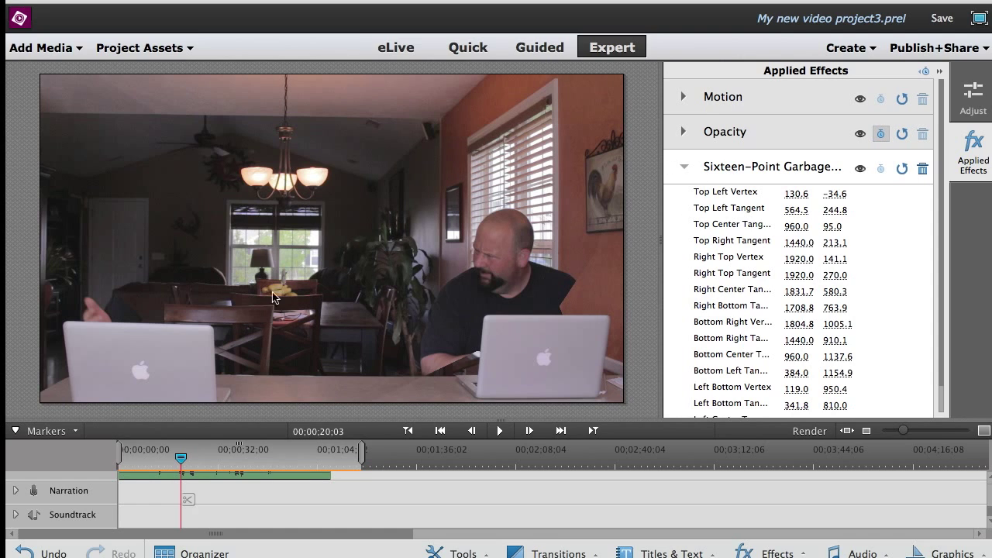
{"action": "left_click", "coordinate": [749, 164]}
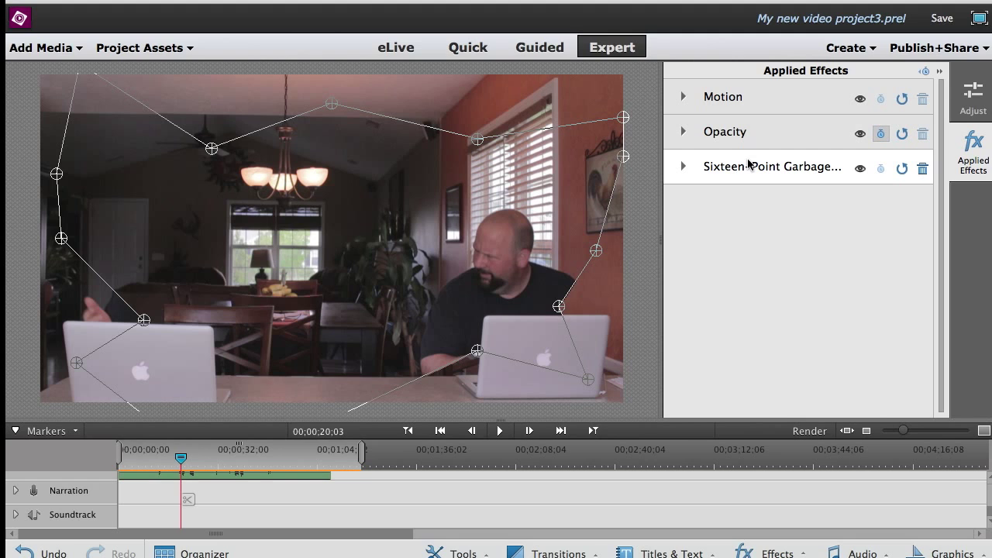
{"action": "left_click_drag", "start_coordinate": [625, 118], "coordinate": [557, 45]}
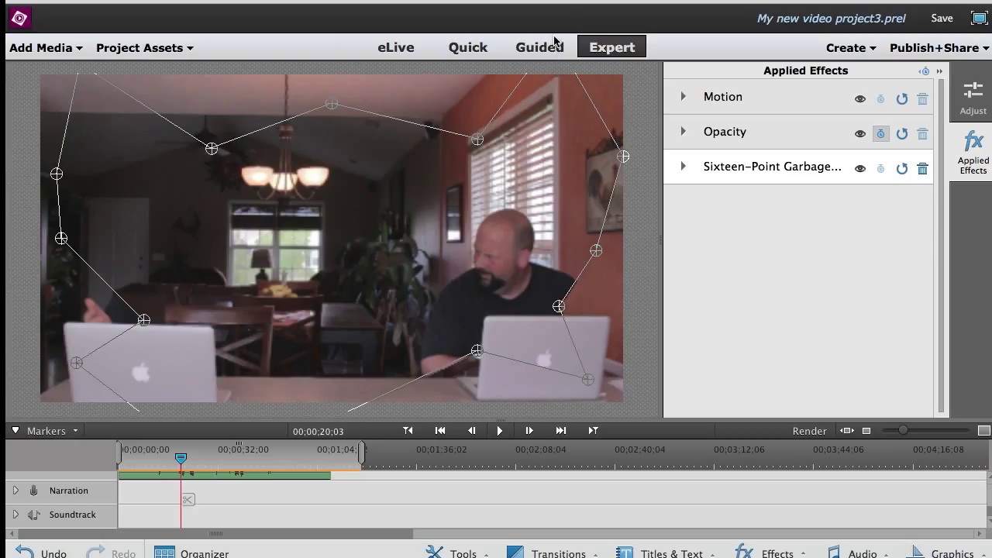
{"action": "left_click_drag", "start_coordinate": [478, 139], "coordinate": [441, 124]}
{"action": "left_click_drag", "start_coordinate": [442, 127], "coordinate": [441, 119]}
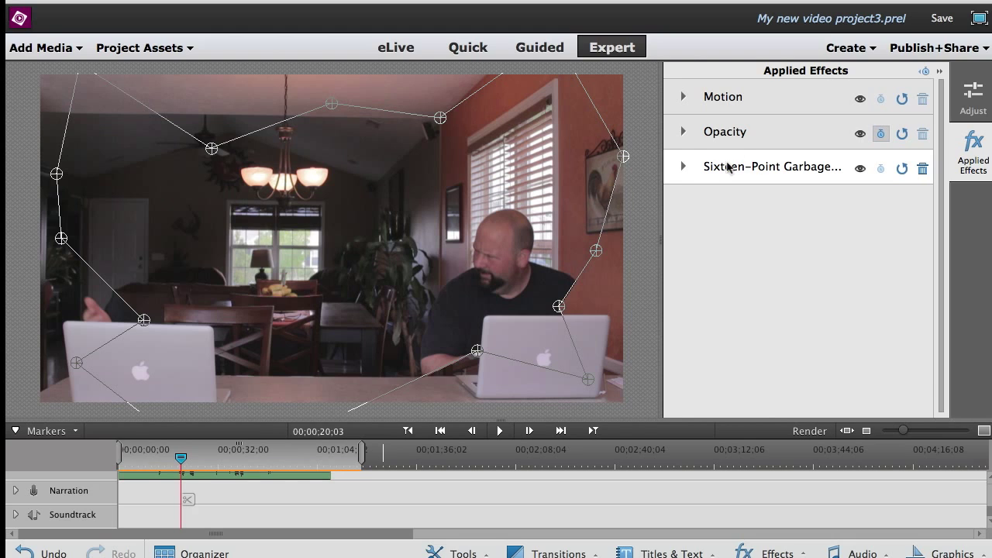
{"action": "left_click", "coordinate": [683, 169]}
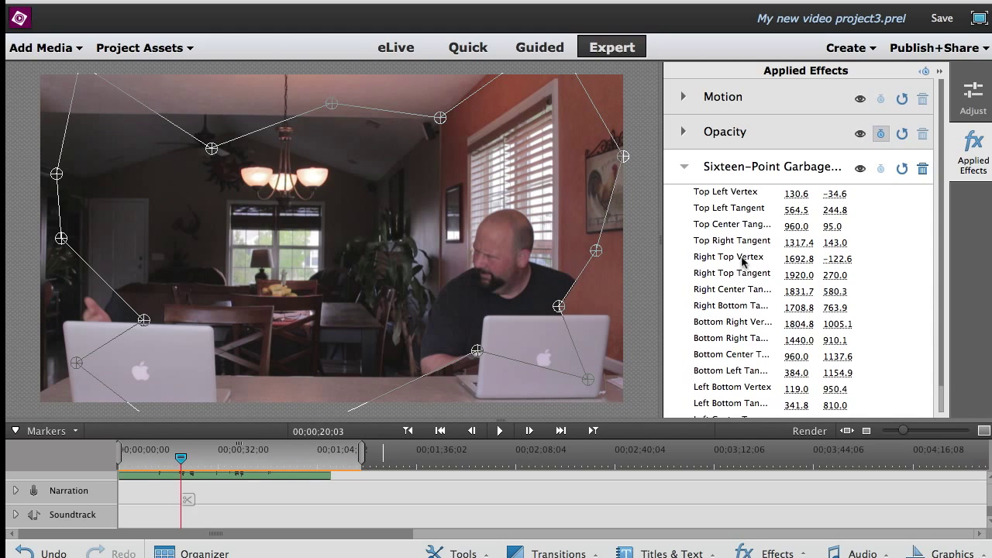
Set the Right Top Vertex's vertical value to -202.6 and place the Right Top Tangent at about 1948.1, -5.1.
{"action": "left_click_drag", "start_coordinate": [837, 259], "coordinate": [842, 259]}
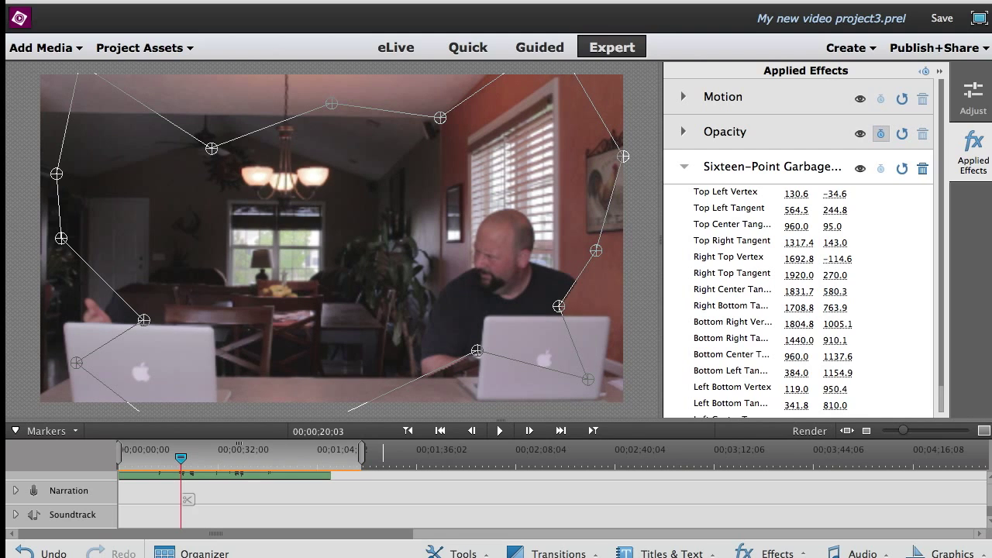
{"action": "left_click_drag", "start_coordinate": [837, 259], "coordinate": [828, 259]}
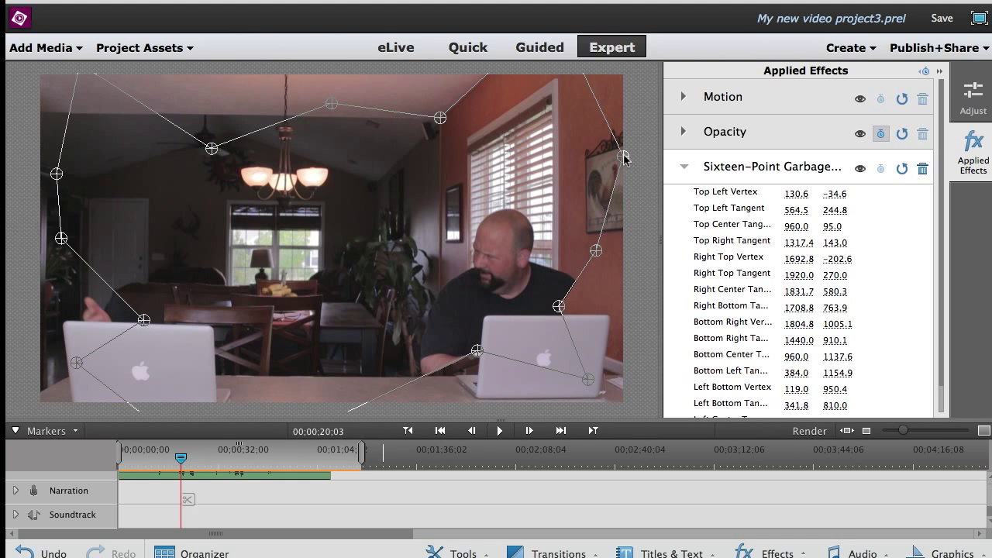
{"action": "left_click_drag", "start_coordinate": [624, 158], "coordinate": [632, 75]}
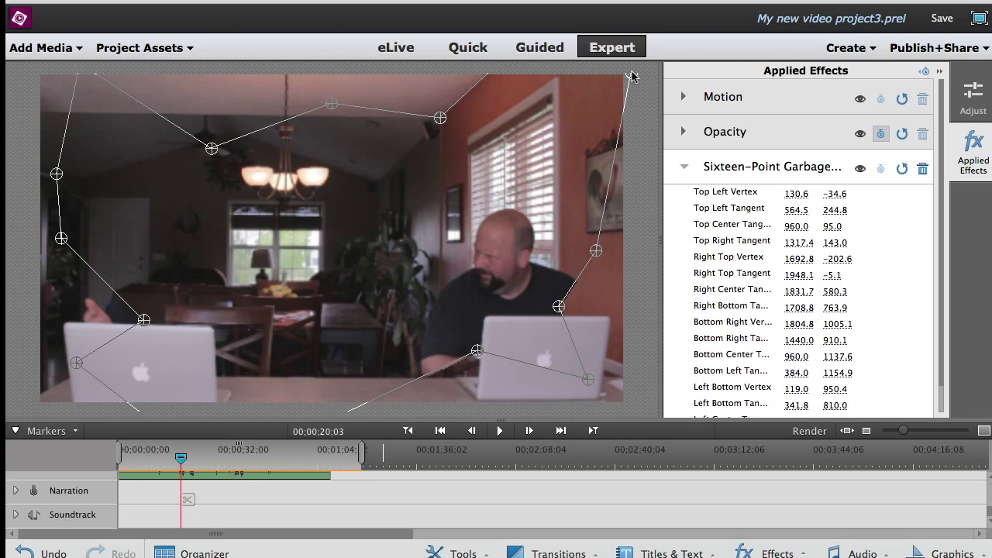
Place Right Center Tangent at about 1940.4, 730.2, Right Bottom Tangent at 1932.8, 1049.4, Bottom Right Vertex at 1802.6, 1090.2 and Bottom Right Tangent at 1475.7, 1087.7.
{"action": "left_click_drag", "start_coordinate": [596, 250], "coordinate": [629, 296]}
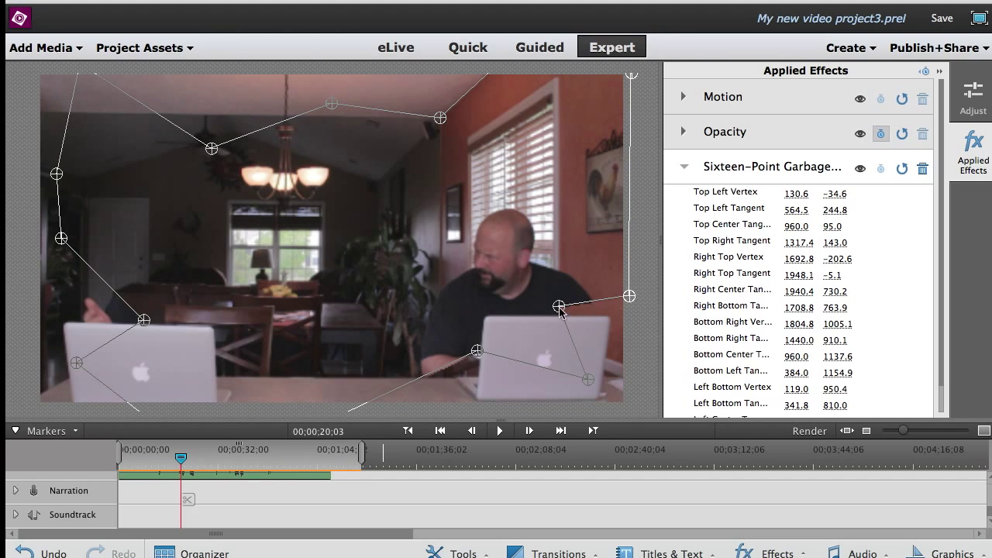
{"action": "left_click_drag", "start_coordinate": [559, 308], "coordinate": [627, 394]}
{"action": "left_click_drag", "start_coordinate": [479, 351], "coordinate": [488, 405]}
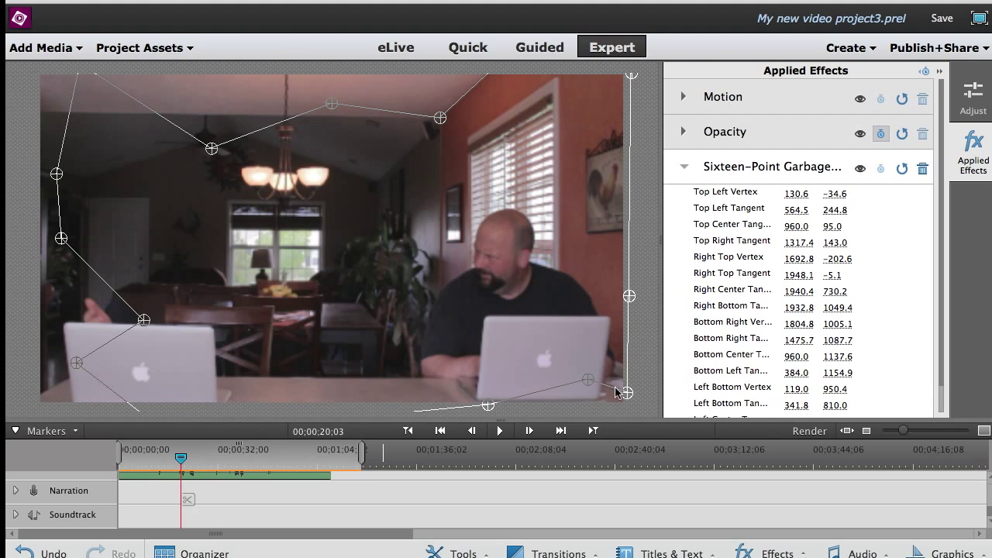
{"action": "left_click_drag", "start_coordinate": [589, 384], "coordinate": [587, 404]}
Lower the Right Center Tangent to about 1940.4, 957.4, try the Right Bottom Tangent at 1465.5, 1182.1 and undo that last move.
{"action": "left_click_drag", "start_coordinate": [630, 297], "coordinate": [489, 434]}
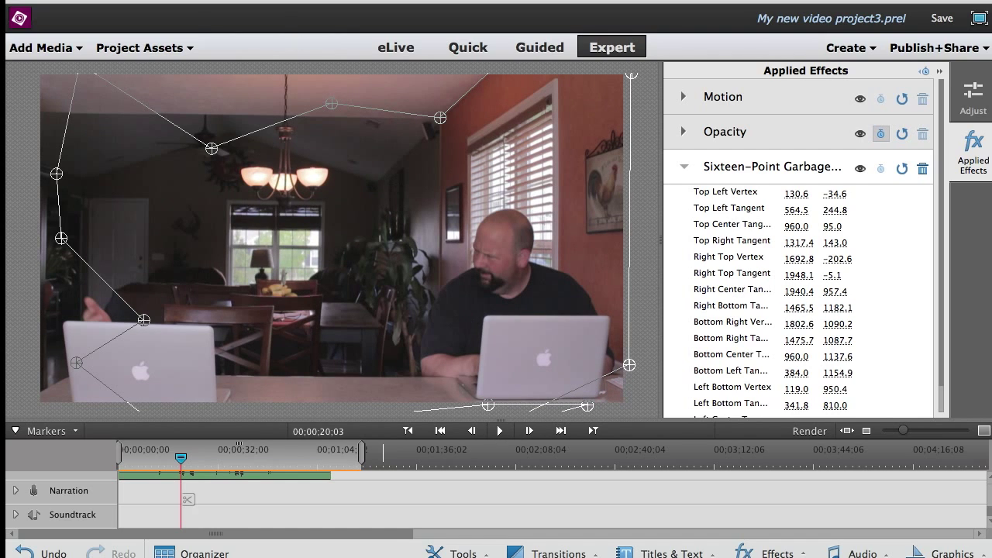
{"action": "left_click", "coordinate": [264, 0]}
{"action": "left_click", "coordinate": [283, 3]}
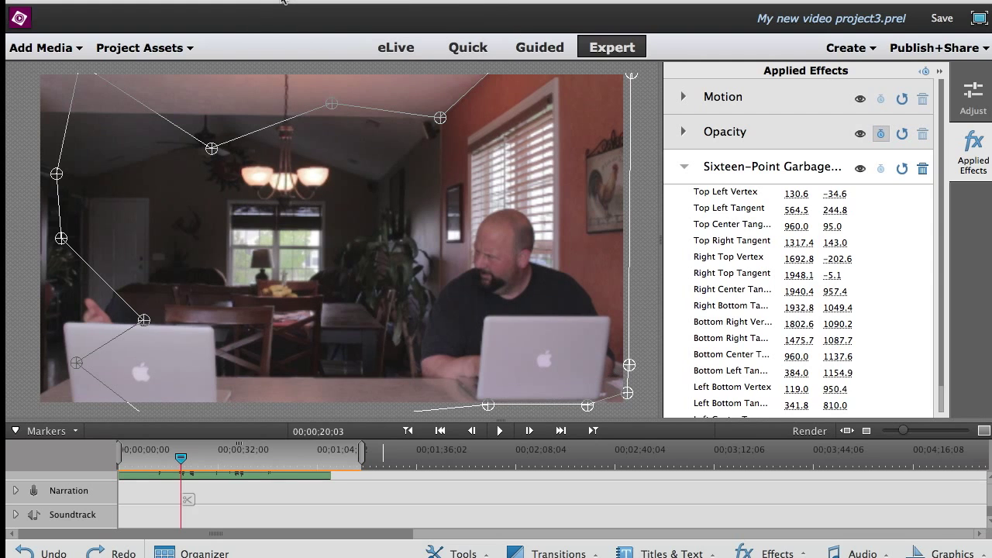
Place Right Center Tangent at about 1927.7, 1062.1, Right Bottom Tangent at 1391.5, 962.6, Bottom Right Vertex at 1028.9, 1054.5 and Bottom Right Tangent at 908.9, 967.7.
{"action": "left_click_drag", "start_coordinate": [628, 394], "coordinate": [463, 367]}
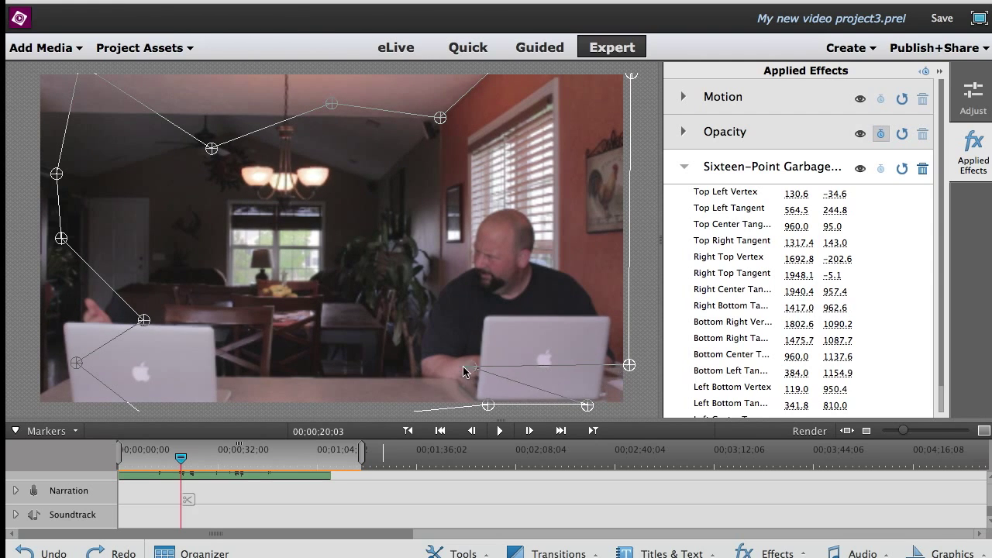
{"action": "left_click_drag", "start_coordinate": [629, 366], "coordinate": [361, 423]}
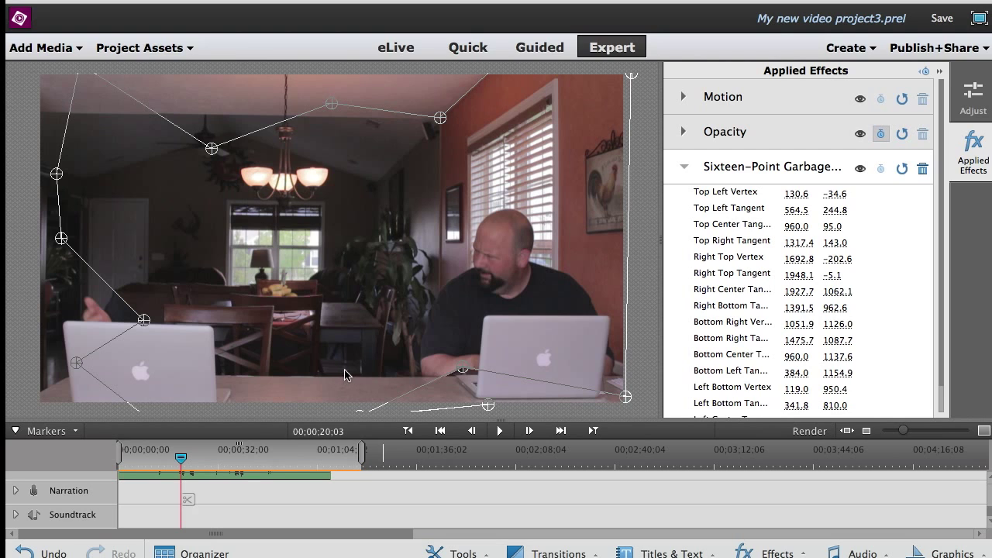
{"action": "left_click_drag", "start_coordinate": [365, 415], "coordinate": [353, 394]}
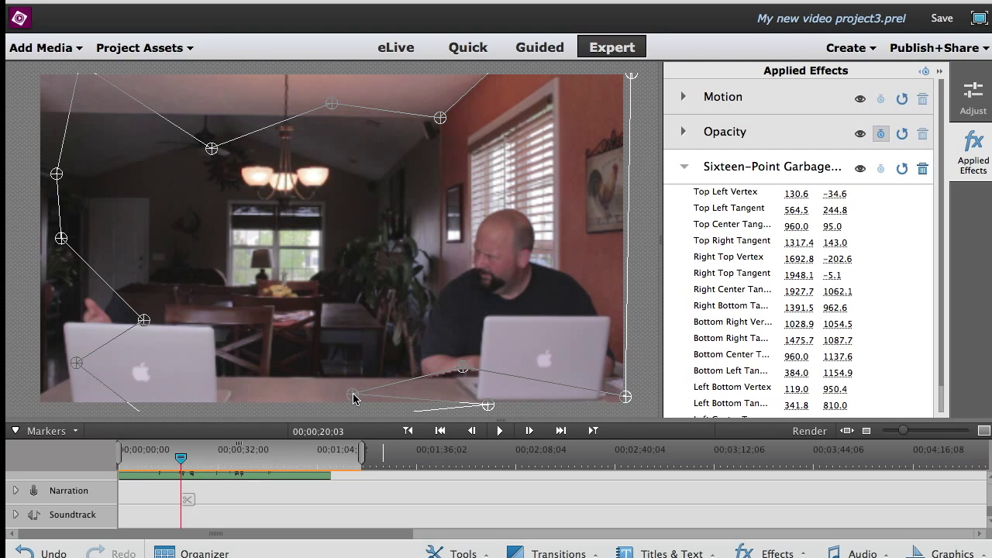
{"action": "left_click_drag", "start_coordinate": [489, 406], "coordinate": [317, 368]}
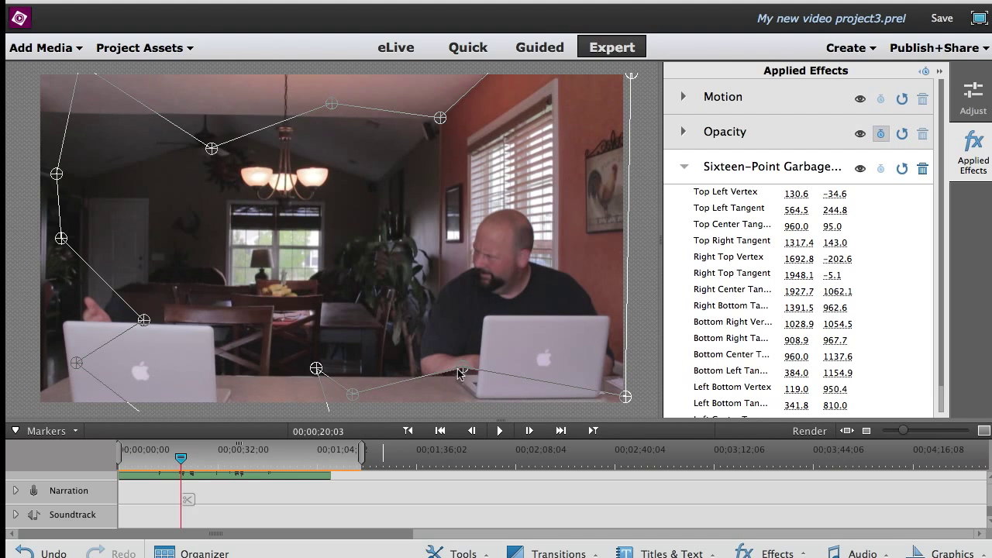
Adjust the matte edge under the right laptop, placing Right Bottom Tangent at about 1434.9, 1074.9 and Right Center Tangent at 1937.9, 1069.8.
{"action": "left_click_drag", "start_coordinate": [461, 370], "coordinate": [461, 400]}
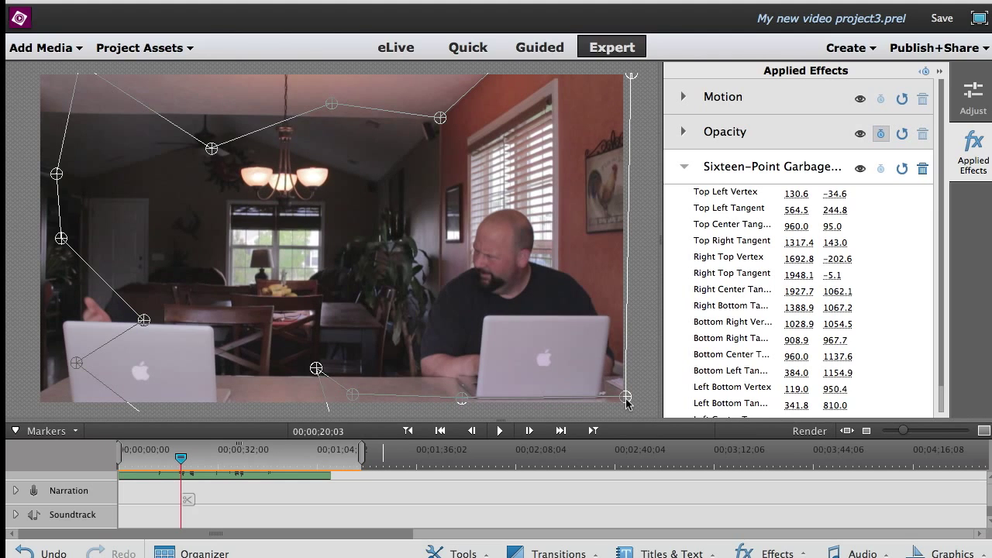
{"action": "left_click_drag", "start_coordinate": [626, 400], "coordinate": [627, 399]}
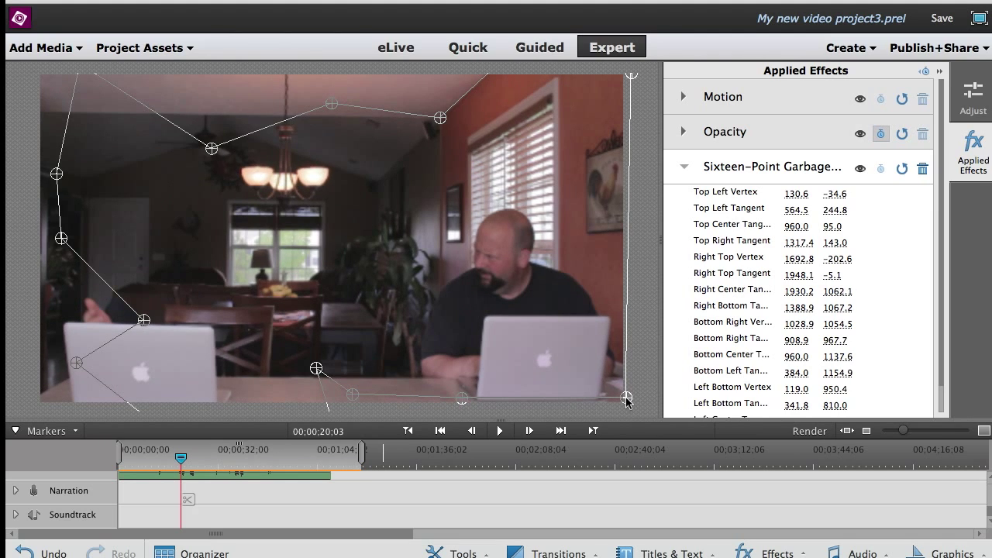
{"action": "left_click_drag", "start_coordinate": [626, 399], "coordinate": [627, 403]}
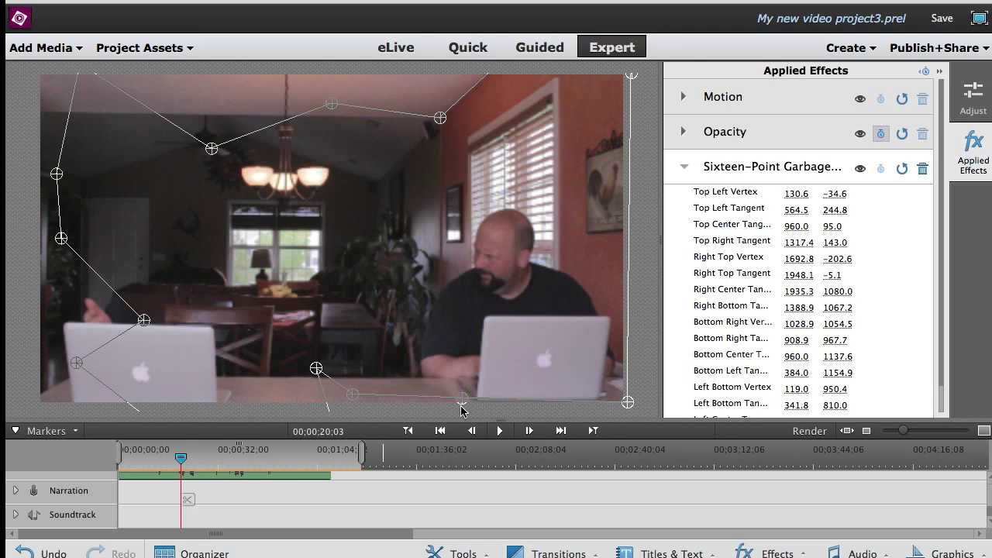
{"action": "left_click_drag", "start_coordinate": [461, 401], "coordinate": [475, 400]}
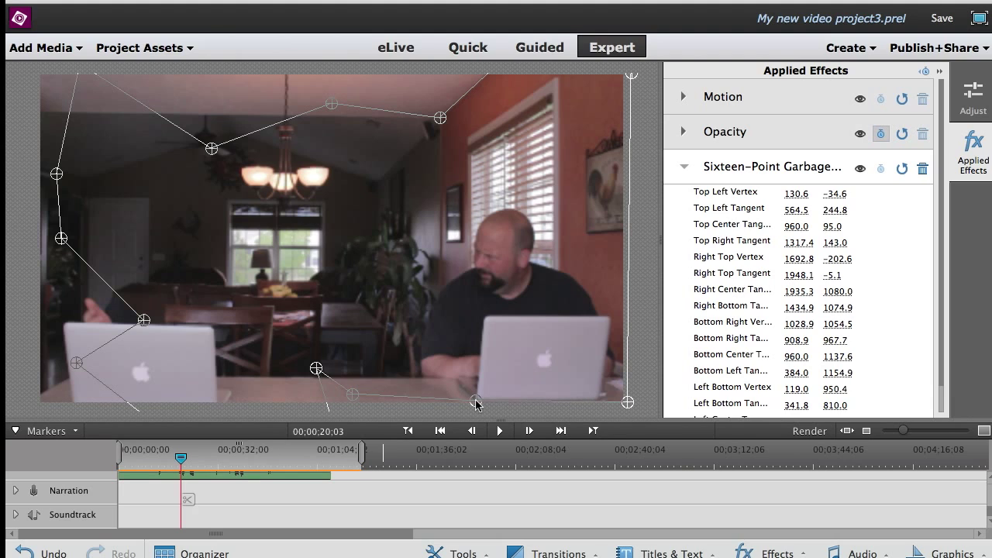
{"action": "left_click_drag", "start_coordinate": [628, 402], "coordinate": [630, 400]}
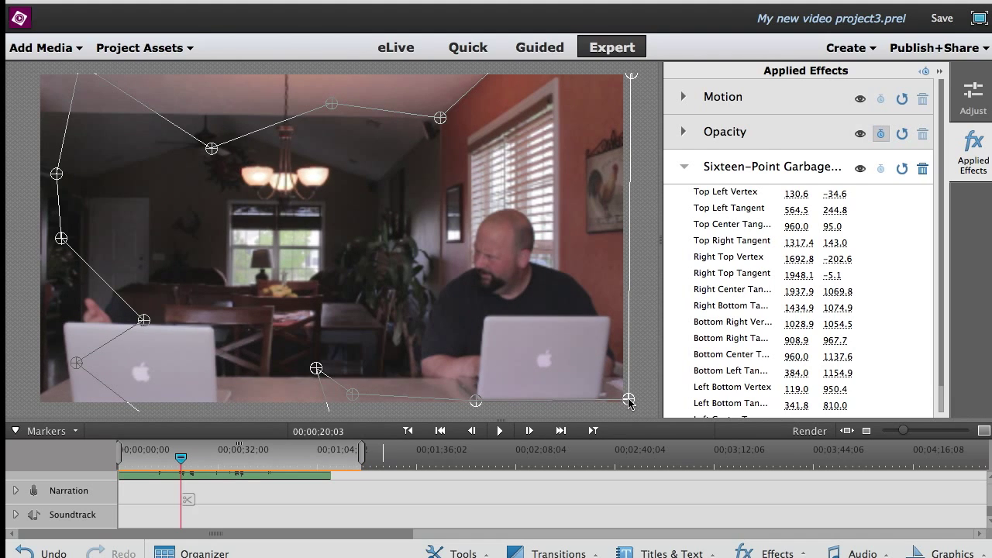
Pull the Bottom Right Vertex to about 1363.4, 1011.1 and the Bottom Right Tangent to 1309.8, 998.3, beside the right laptop.
{"action": "left_click_drag", "start_coordinate": [353, 395], "coordinate": [455, 385]}
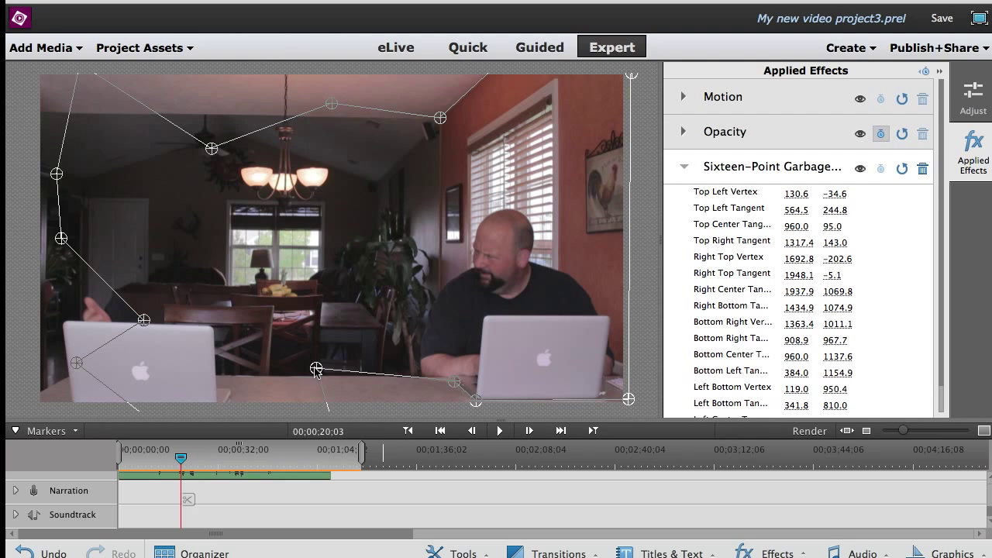
{"action": "left_click_drag", "start_coordinate": [317, 370], "coordinate": [437, 380]}
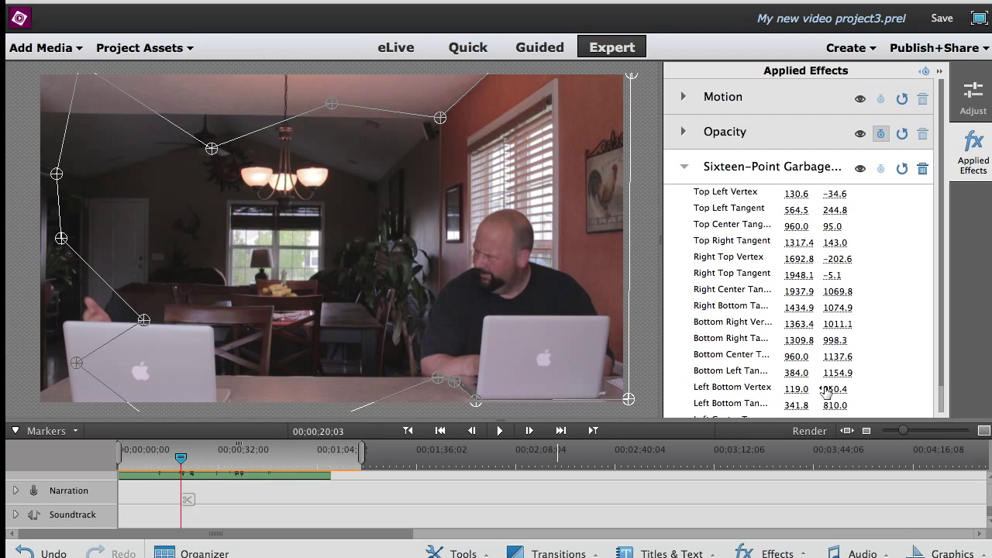
Set the vertical values of Left Bottom Vertex to 959.4, Bottom Left Tangent to 972.9 and Bottom Center Tangent to 1094.6.
{"action": "left_click_drag", "start_coordinate": [835, 389], "coordinate": [842, 389]}
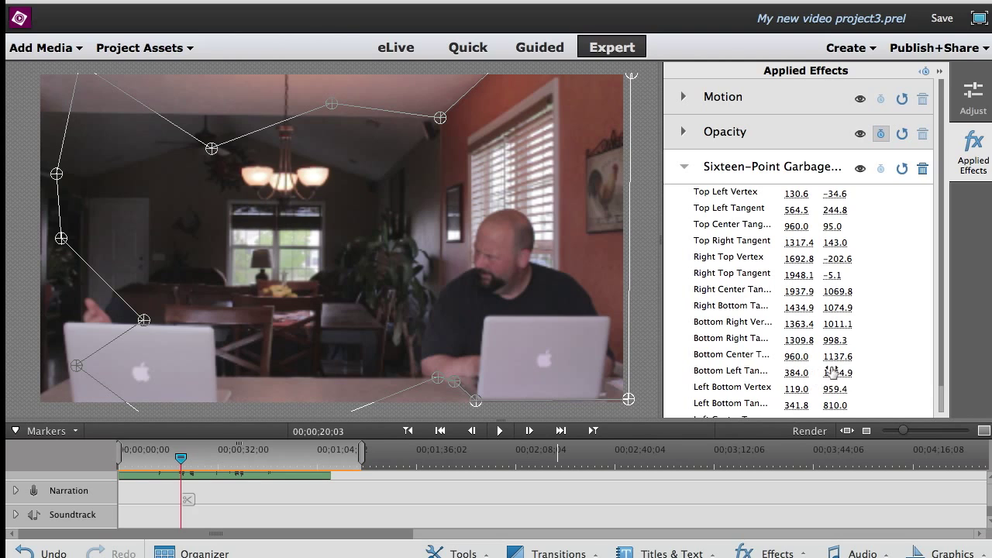
{"action": "left_click_drag", "start_coordinate": [837, 373], "coordinate": [841, 373]}
{"action": "left_click_drag", "start_coordinate": [838, 373], "coordinate": [723, 373]}
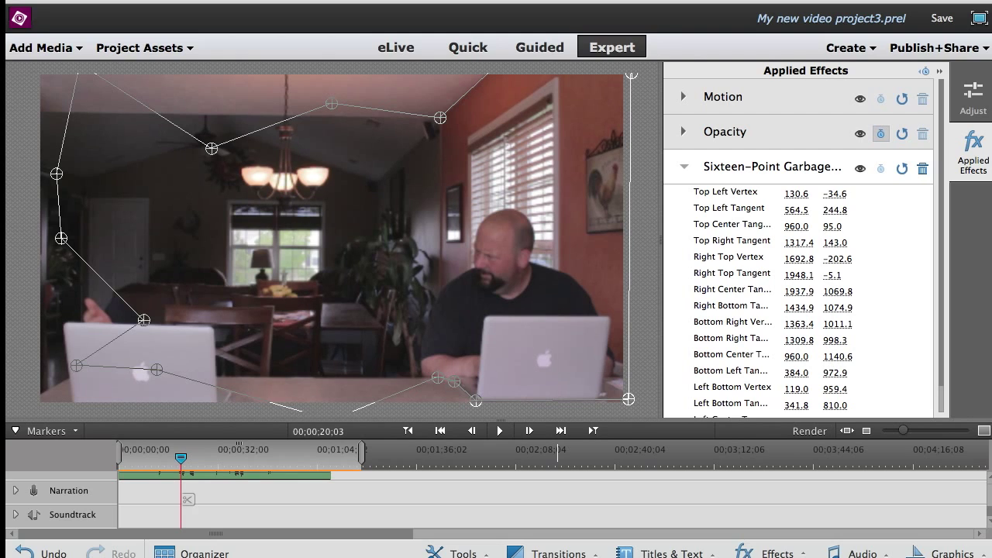
{"action": "left_click_drag", "start_coordinate": [837, 356], "coordinate": [822, 357]}
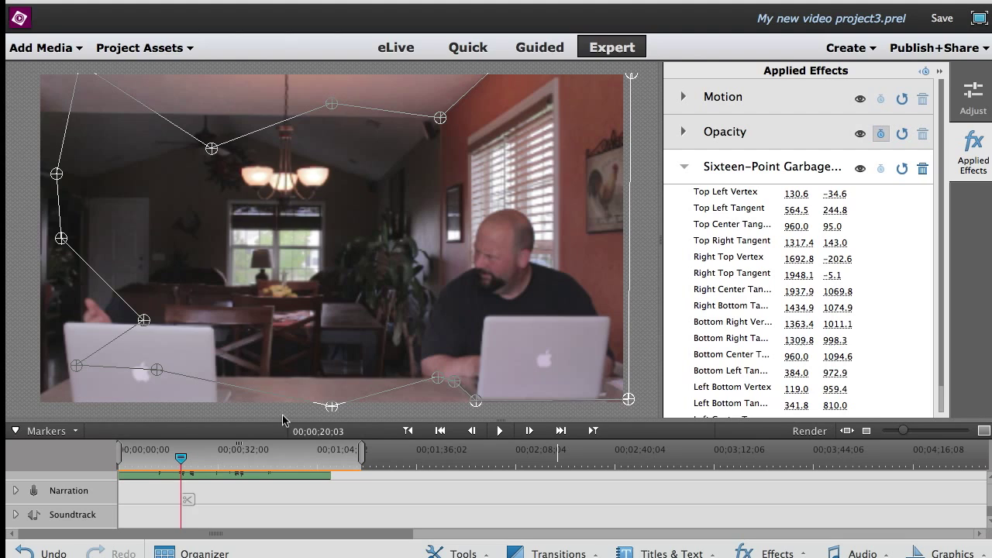
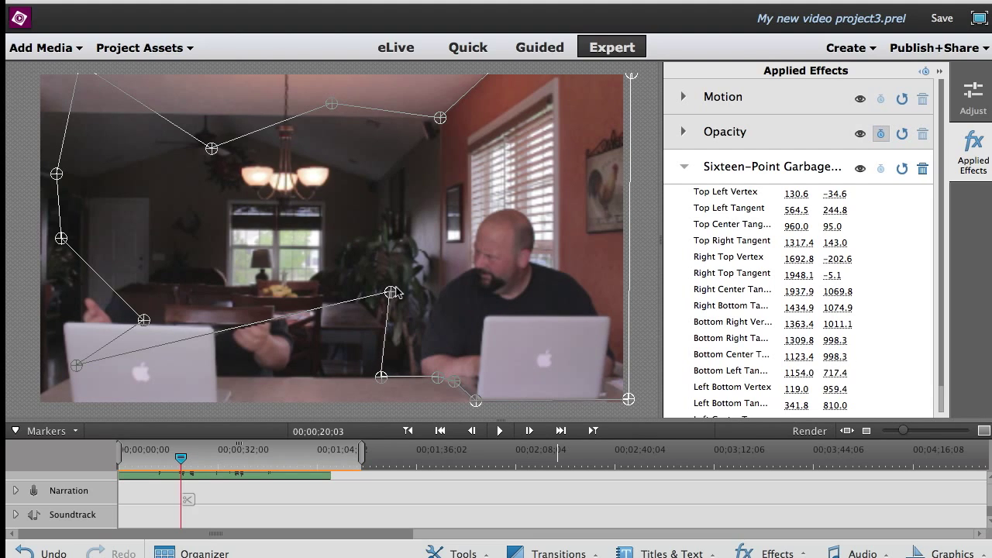
Fine-tune the Bottom Left Tangent to about 1164.3, 702.1, the Bottom Right Tangent to 1299.6, 1003.2 and the Bottom Center Tangent to 1120.9, 1000.9.
{"action": "left_click_drag", "start_coordinate": [392, 294], "coordinate": [394, 290]}
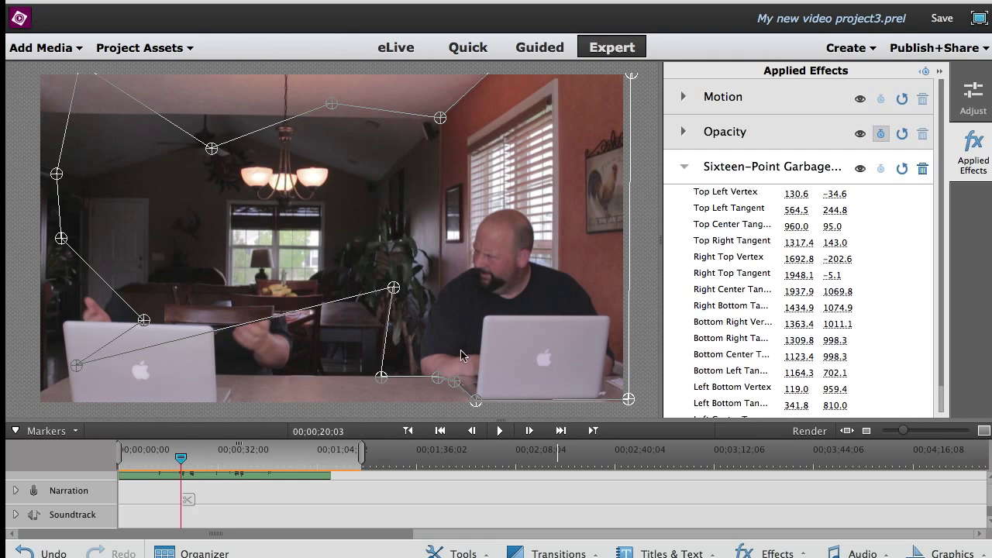
{"action": "left_click_drag", "start_coordinate": [438, 381], "coordinate": [437, 380]}
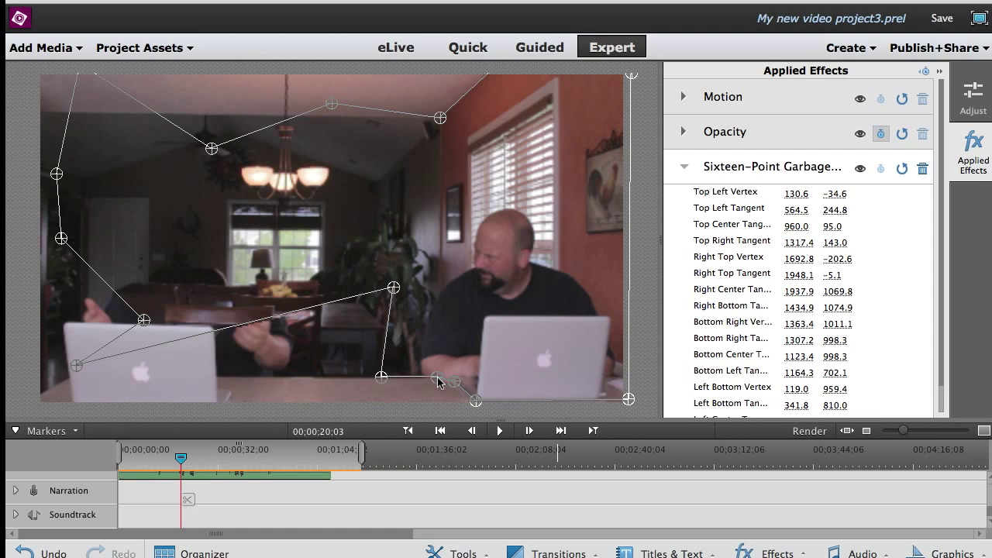
{"action": "left_click_drag", "start_coordinate": [438, 381], "coordinate": [435, 380]}
{"action": "left_click_drag", "start_coordinate": [437, 380], "coordinate": [434, 376]}
{"action": "left_click_drag", "start_coordinate": [836, 340], "coordinate": [838, 341]}
{"action": "left_click_drag", "start_coordinate": [842, 340], "coordinate": [839, 341]}
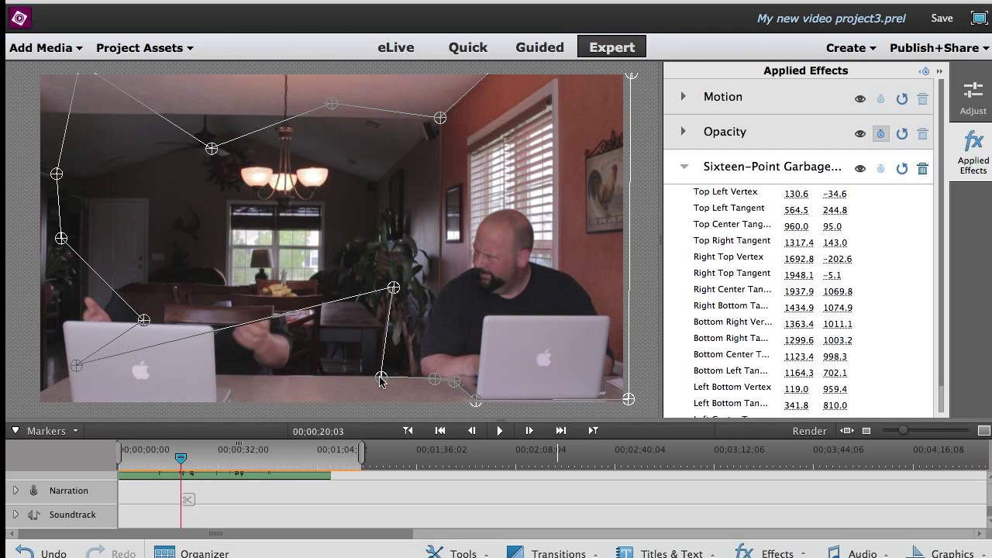
{"action": "left_click_drag", "start_coordinate": [380, 380], "coordinate": [382, 381]}
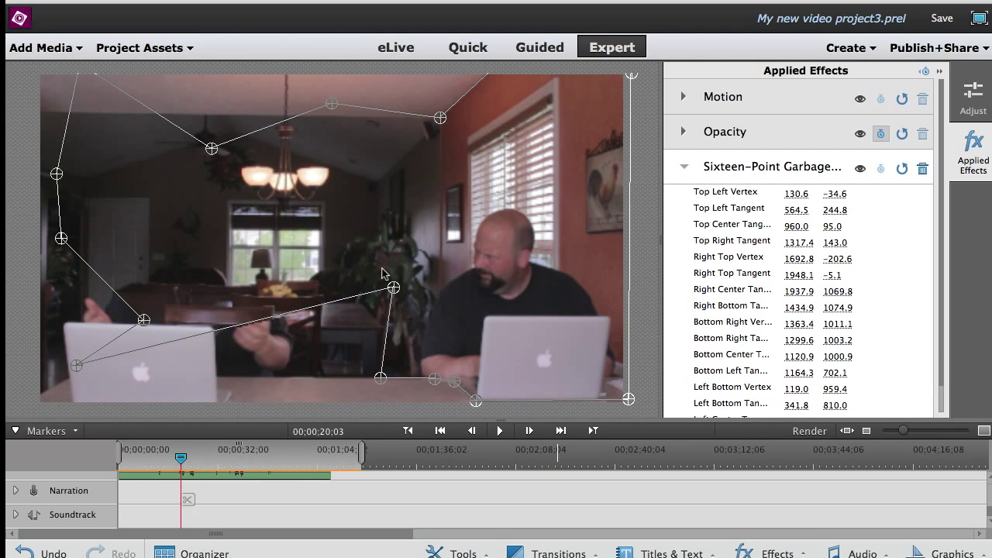
Move Left Bottom Vertex to about 1320.0, 628.1, Left Bottom Tangent to 1322.6, 390.6, and Left Center and Left Top Tangents above them along the wall corner.
{"action": "left_click_drag", "start_coordinate": [78, 364], "coordinate": [441, 267]}
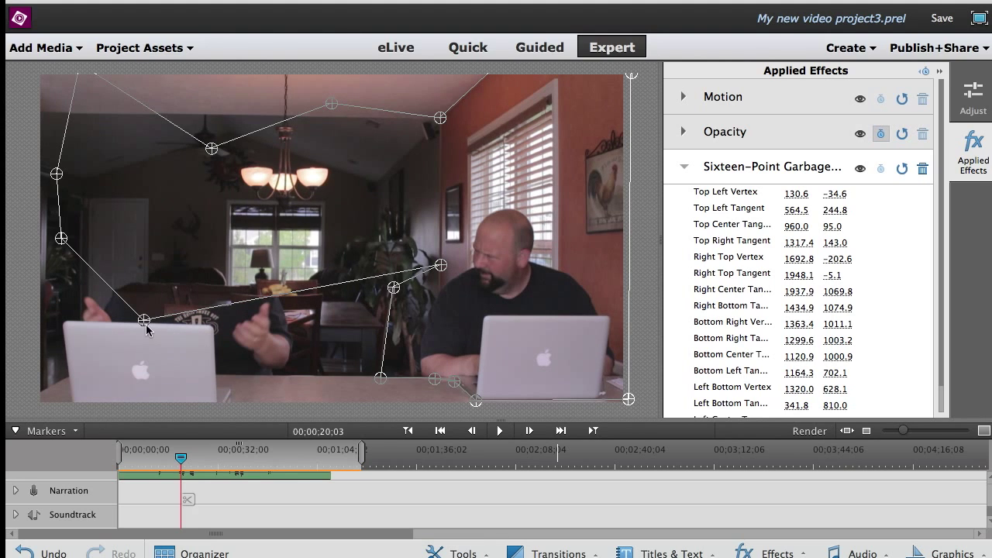
{"action": "left_click_drag", "start_coordinate": [144, 319], "coordinate": [348, 250]}
{"action": "left_click_drag", "start_coordinate": [408, 233], "coordinate": [442, 194]}
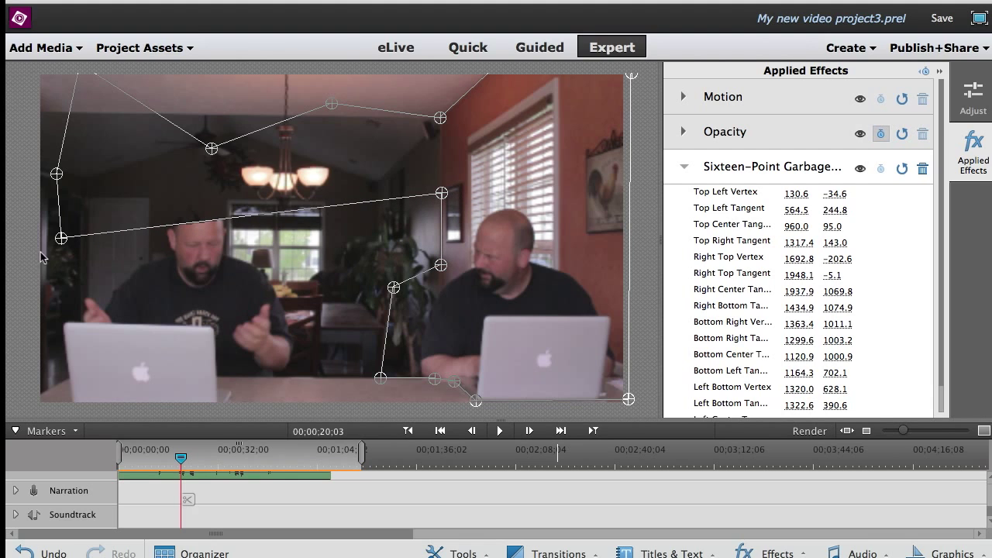
{"action": "left_click_drag", "start_coordinate": [61, 238], "coordinate": [444, 164]}
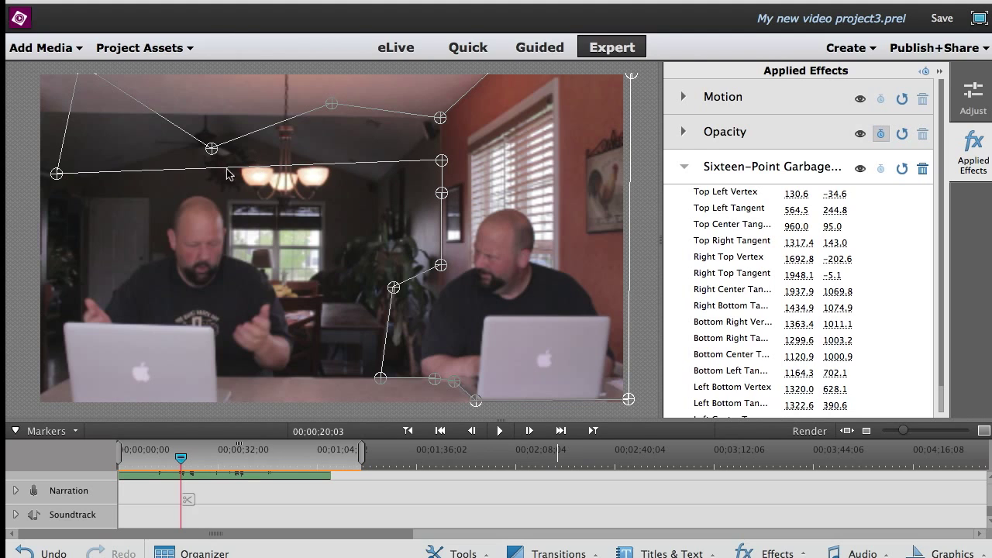
{"action": "left_click_drag", "start_coordinate": [57, 176], "coordinate": [444, 140]}
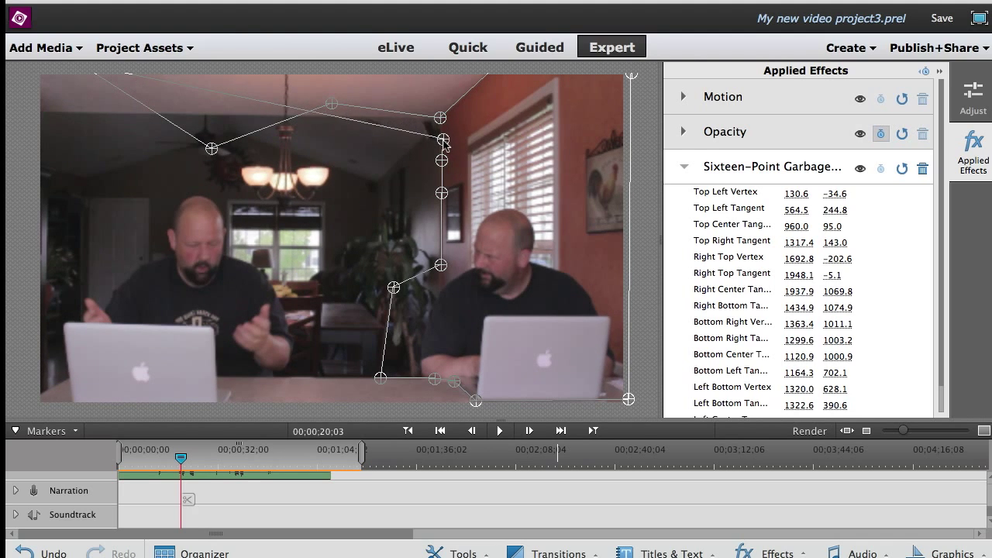
Lower the Left Bottom Tangent to about 1317.4, 541.3 and bring the Left Center and Left Top Tangents down close above it.
{"action": "left_click_drag", "start_coordinate": [441, 196], "coordinate": [442, 241]}
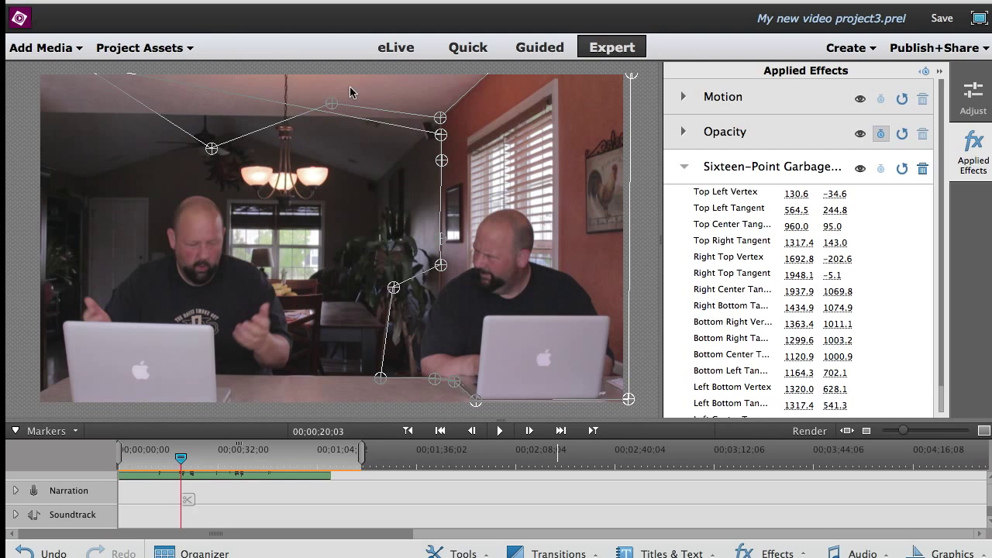
{"action": "left_click_drag", "start_coordinate": [441, 161], "coordinate": [443, 244]}
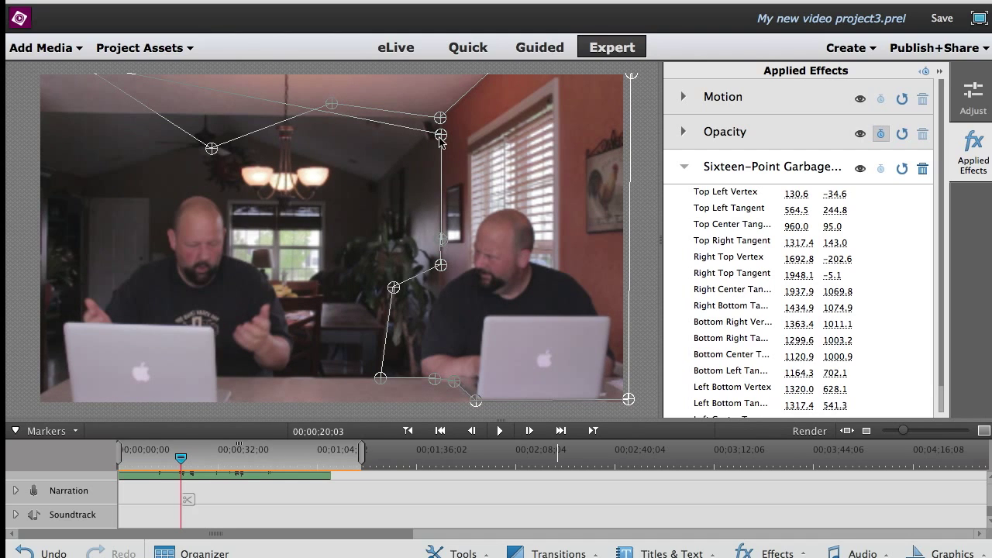
{"action": "left_click_drag", "start_coordinate": [441, 135], "coordinate": [446, 221]}
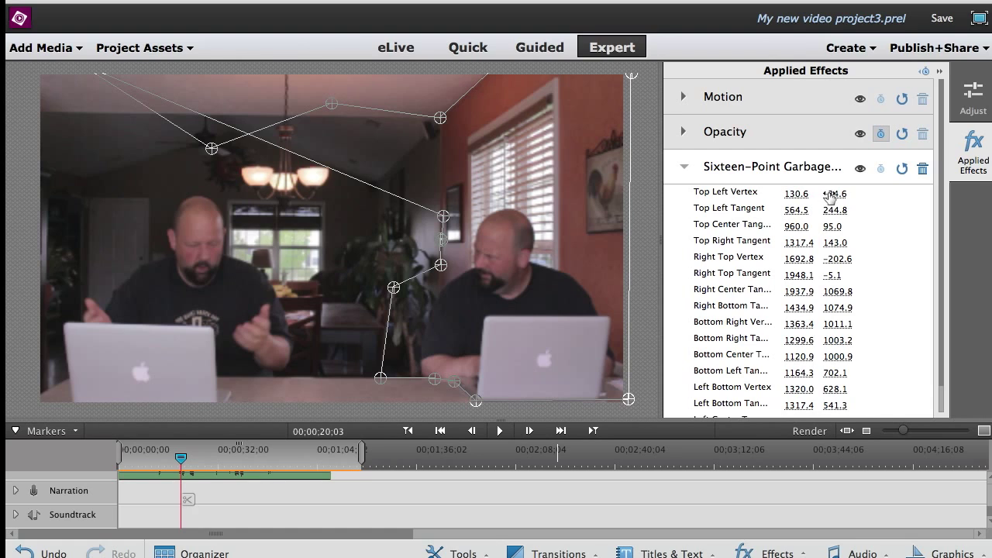
Move the Top Left Vertex to about 1327.7, 344.7 and the Top Left Tangent to 1325.1, 275.7 along the wall corner.
{"action": "left_click_drag", "start_coordinate": [835, 193], "coordinate": [866, 194]}
{"action": "left_click_drag", "start_coordinate": [80, 77], "coordinate": [442, 180]}
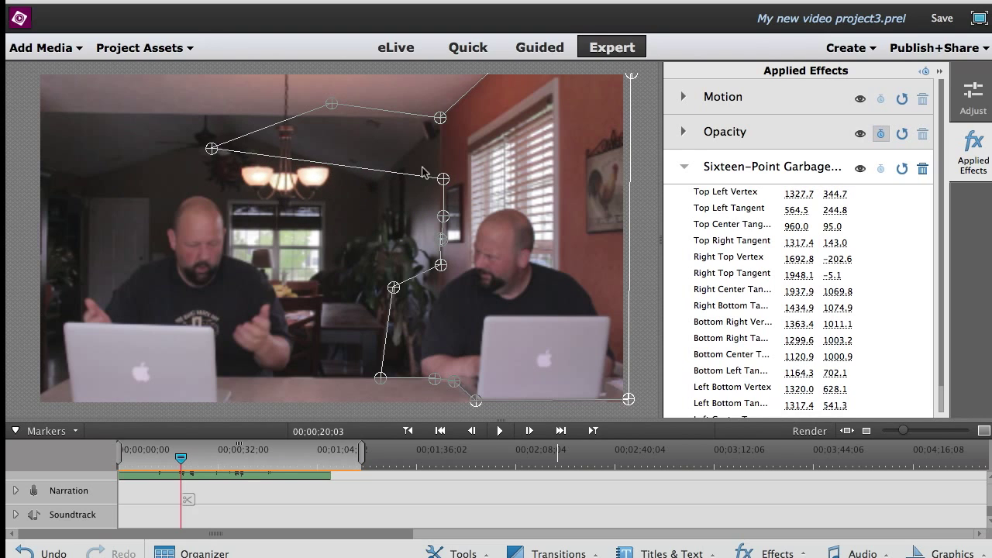
{"action": "left_click_drag", "start_coordinate": [212, 148], "coordinate": [444, 159]}
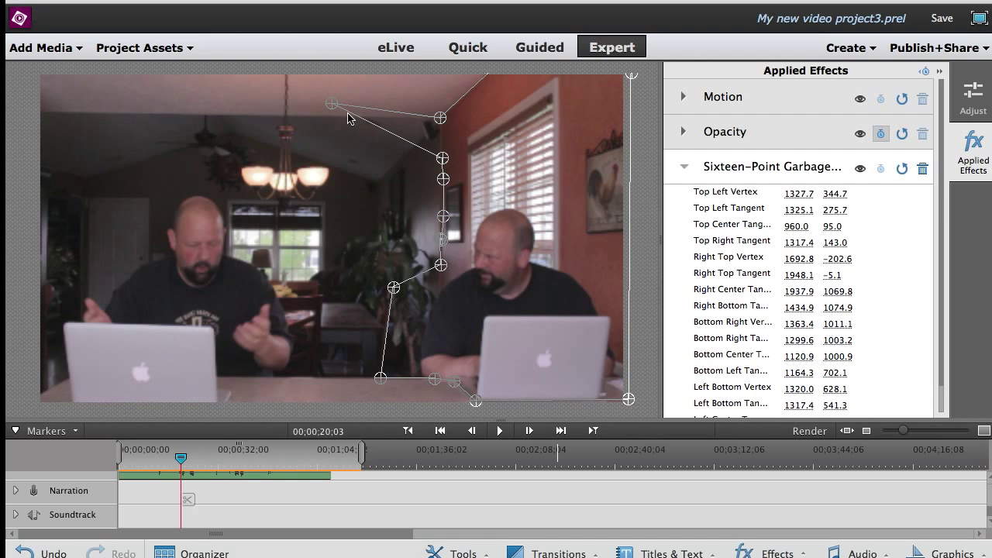
Move the Top Center Tangent to about 1322.6, 199.1 and nudge the Top Left Vertex to 1330.2, 337.0 along the wall corner.
{"action": "left_click_drag", "start_coordinate": [334, 106], "coordinate": [443, 138]}
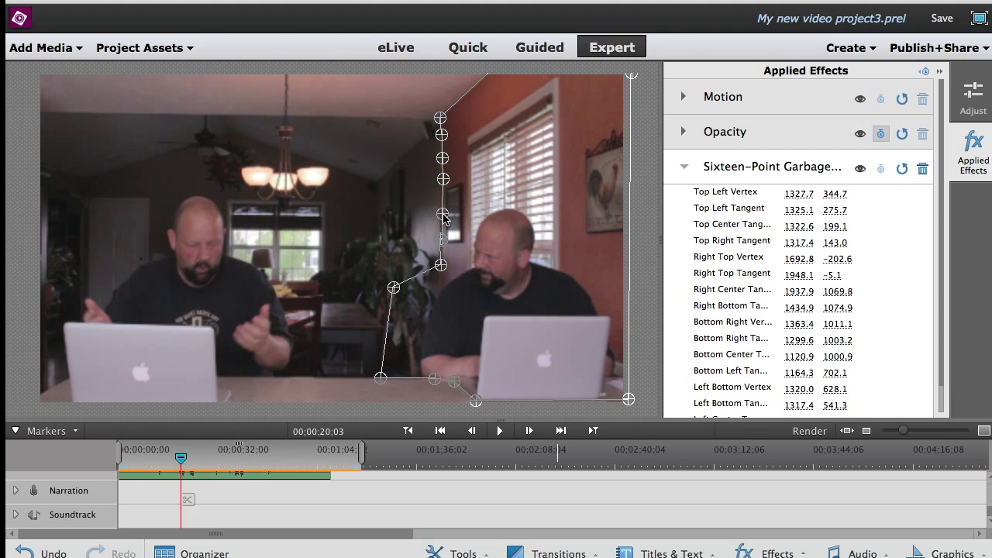
{"action": "left_click_drag", "start_coordinate": [444, 180], "coordinate": [443, 178]}
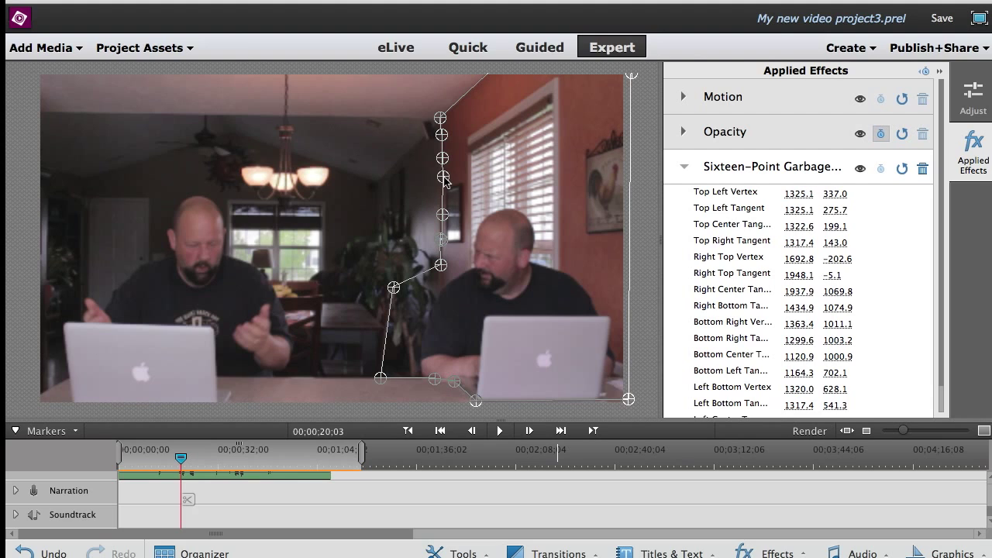
{"action": "left_click", "coordinate": [644, 244]}
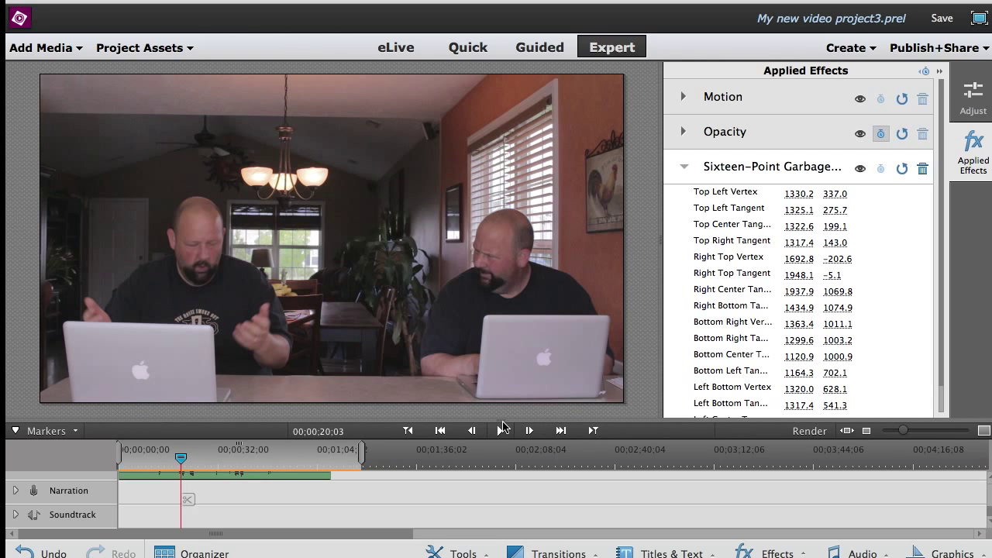
Enlarge the timeline area and play the composite from the beginning to check the matte and the timing of both people.
{"action": "left_click_drag", "start_coordinate": [502, 421], "coordinate": [503, 344]}
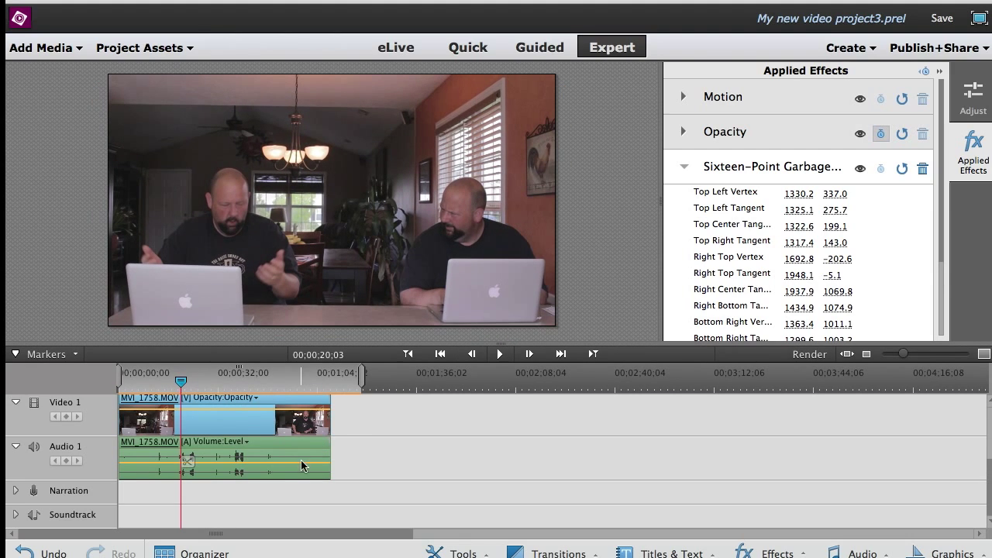
{"action": "left_click_drag", "start_coordinate": [182, 380], "coordinate": [83, 376]}
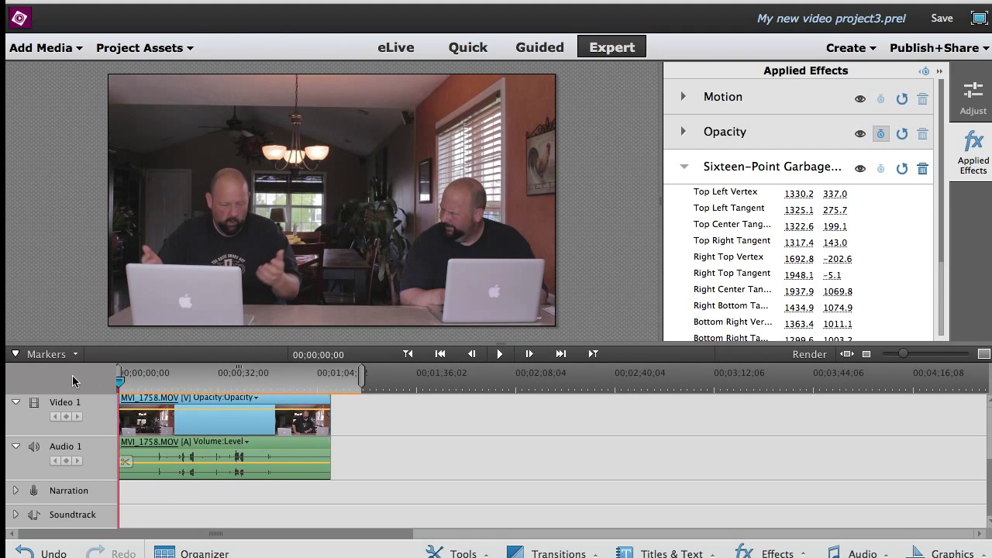
{"action": "key", "text": "space"}
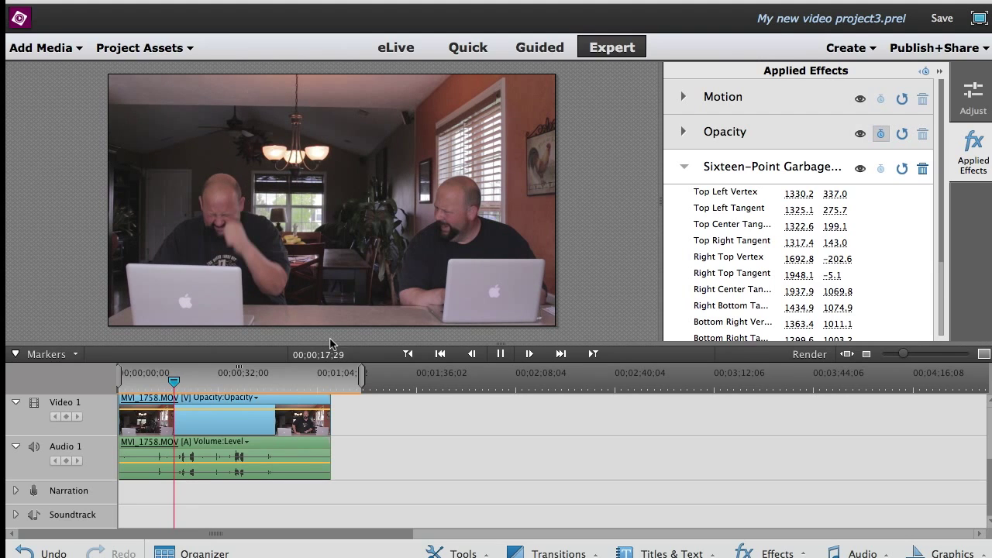
{"action": "key", "text": "space"}
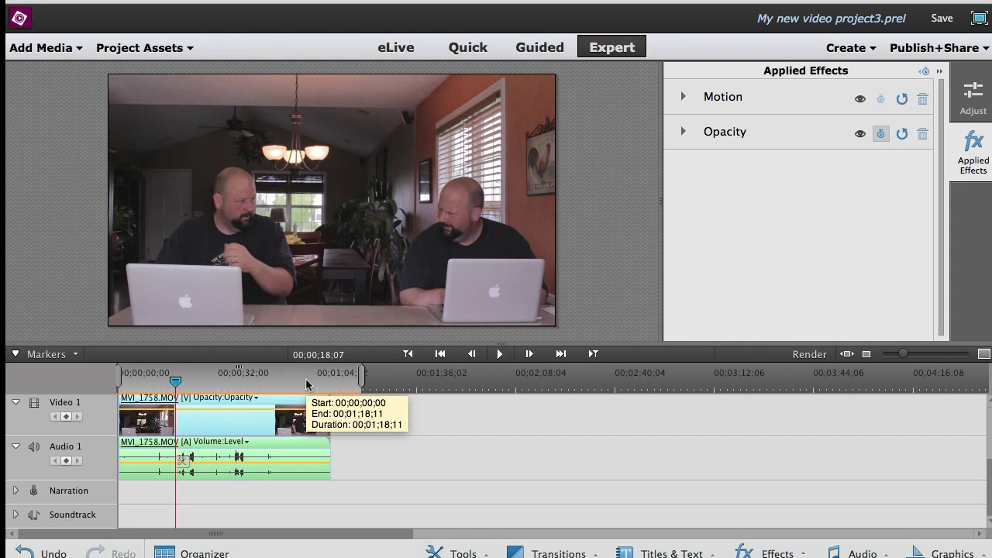
Place the NorthWest Rising music score on the Soundtrack track, starting at 00;00;12;21, and close its properties.
{"action": "left_click_drag", "start_coordinate": [174, 383], "coordinate": [158, 382]}
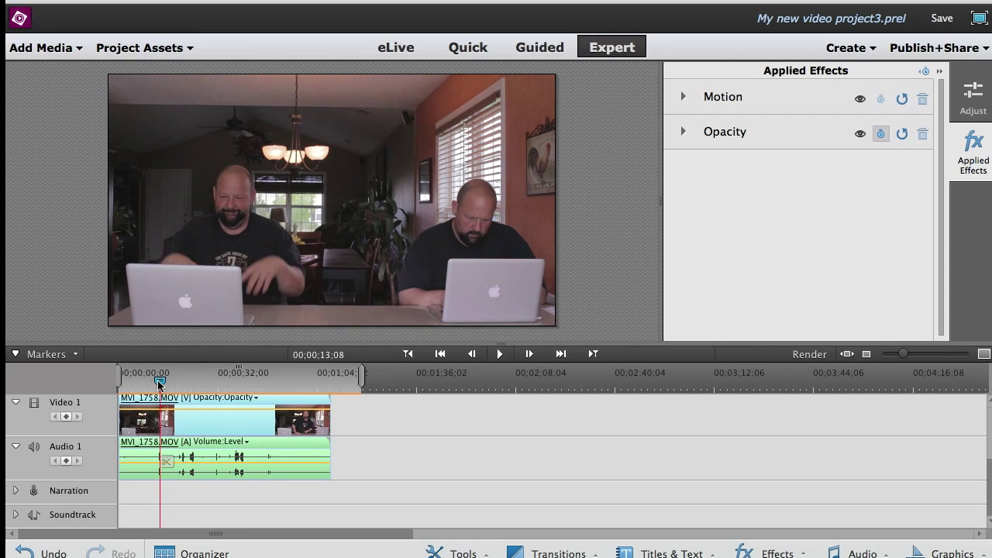
{"action": "left_click_drag", "start_coordinate": [159, 380], "coordinate": [157, 380]}
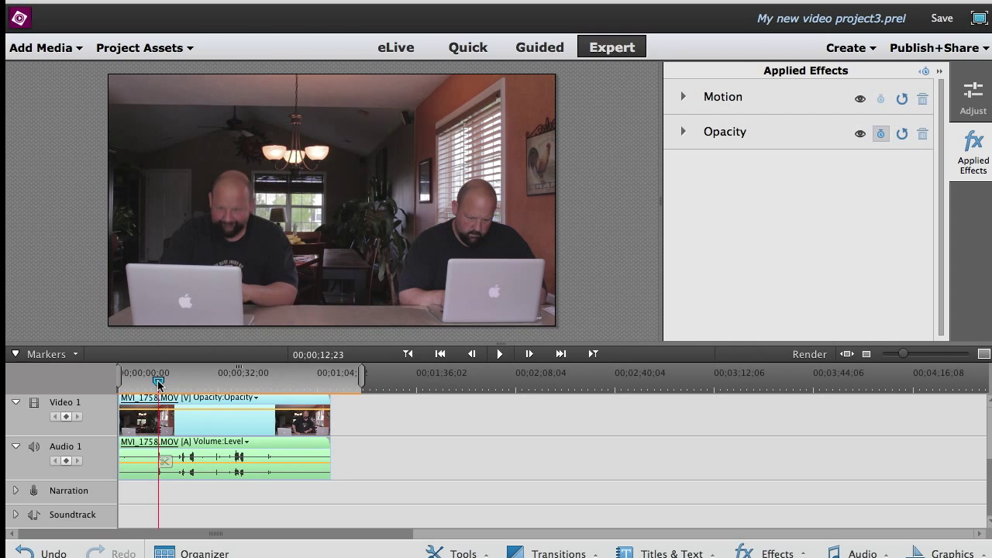
{"action": "left_click_drag", "start_coordinate": [157, 380], "coordinate": [158, 380]}
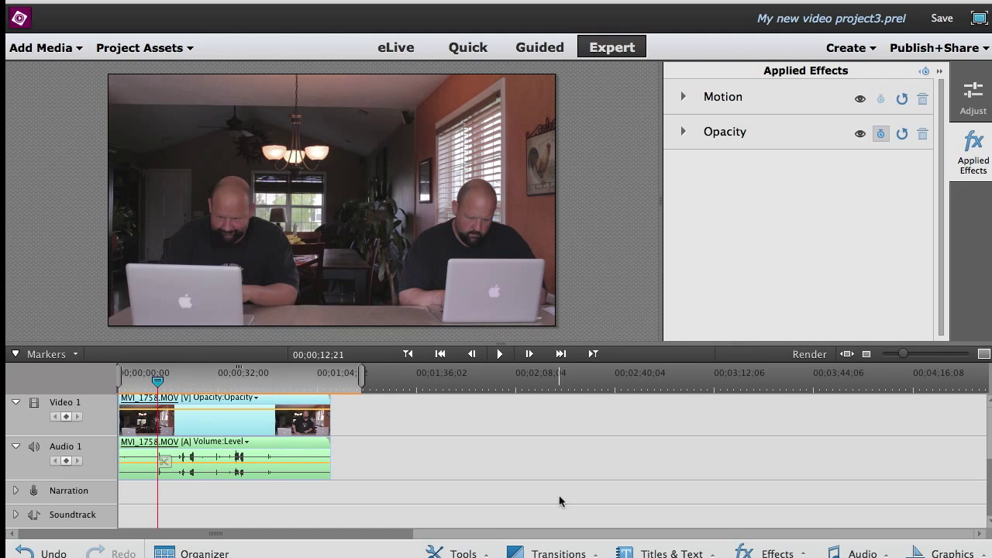
{"action": "left_click", "coordinate": [864, 552]}
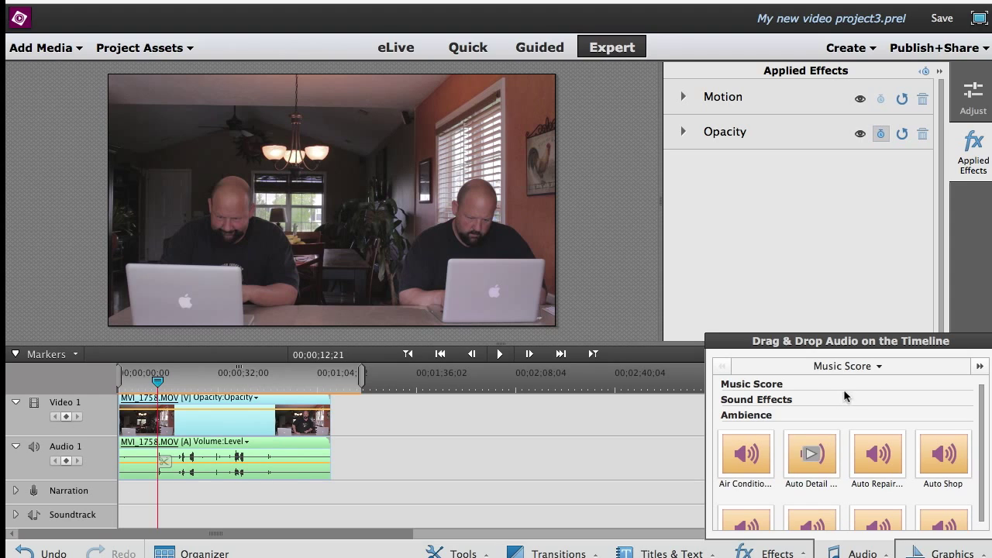
{"action": "left_click", "coordinate": [845, 367]}
{"action": "left_click_drag", "start_coordinate": [750, 399], "coordinate": [160, 521]}
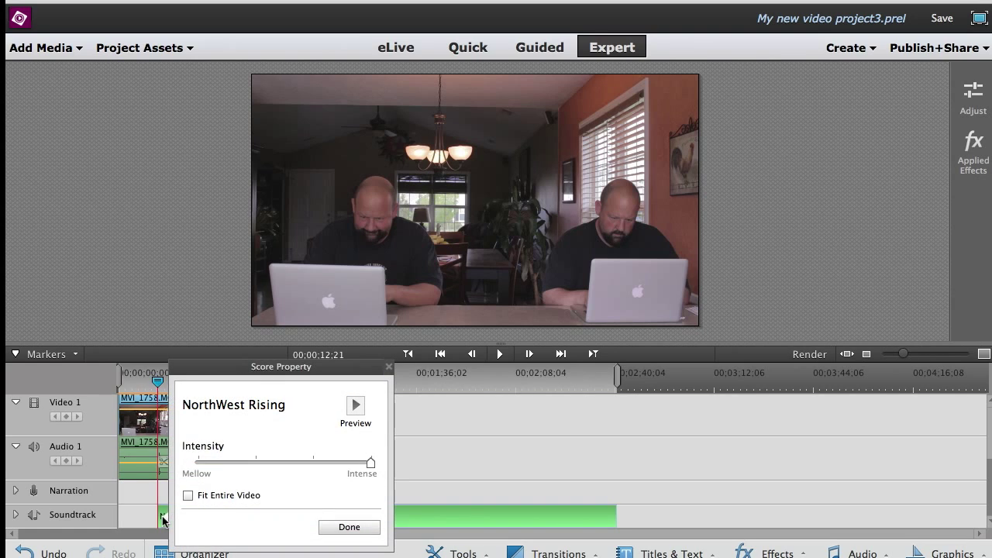
{"action": "left_click", "coordinate": [389, 367]}
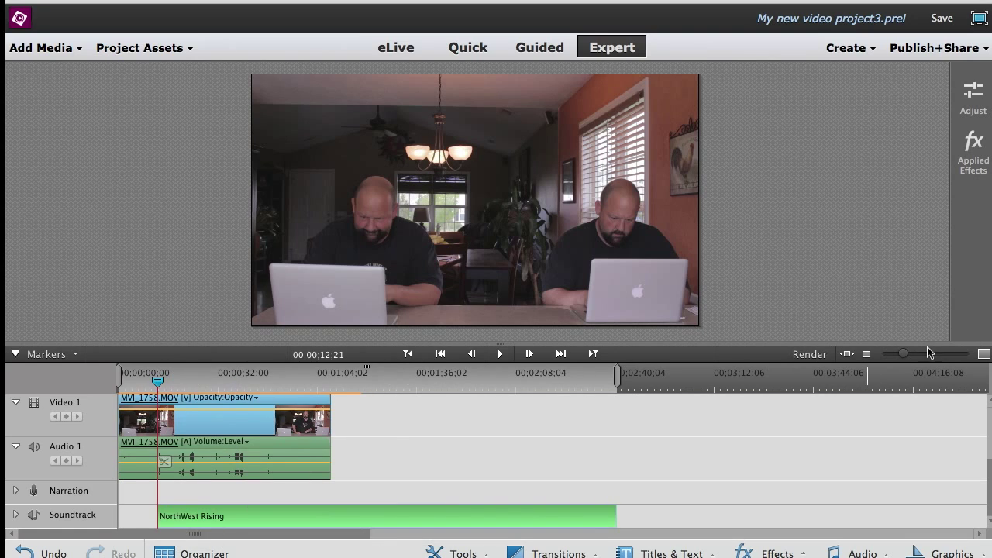
Enlarge the timeline to show both clip layers at close range and play the section from 00;00;12;13.
{"action": "left_click_drag", "start_coordinate": [904, 353], "coordinate": [927, 354]}
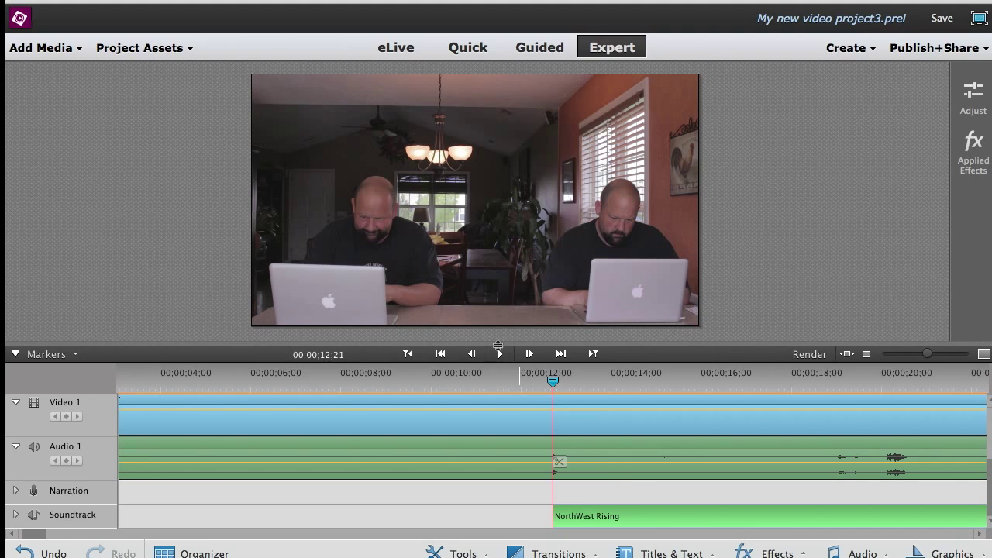
{"action": "left_click_drag", "start_coordinate": [497, 344], "coordinate": [500, 217]}
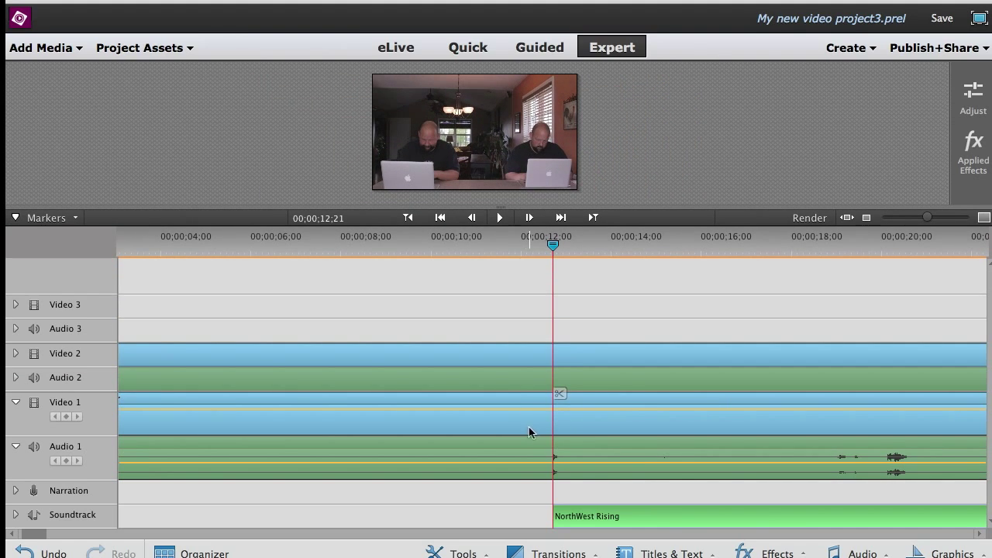
{"action": "key", "text": "Left"}
{"action": "key", "text": "Left"}
{"action": "key", "text": "Left"}
{"action": "key", "text": "Left"}
{"action": "key", "text": "Left"}
{"action": "key", "text": "Left"}
{"action": "key", "text": "Left"}
{"action": "key", "text": "Left"}
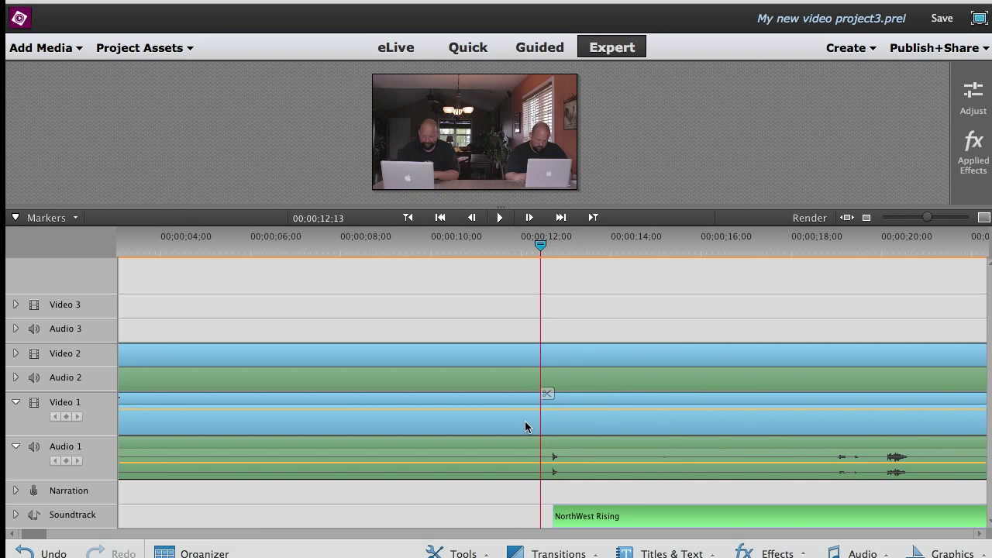
{"action": "key", "text": "space"}
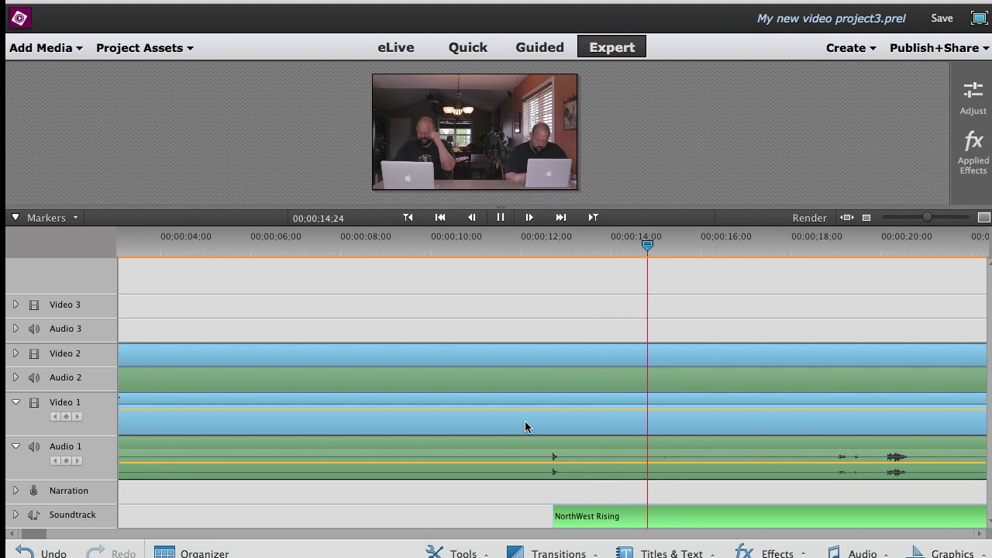
{"action": "left_click", "coordinate": [525, 425]}
{"action": "key", "text": "space"}
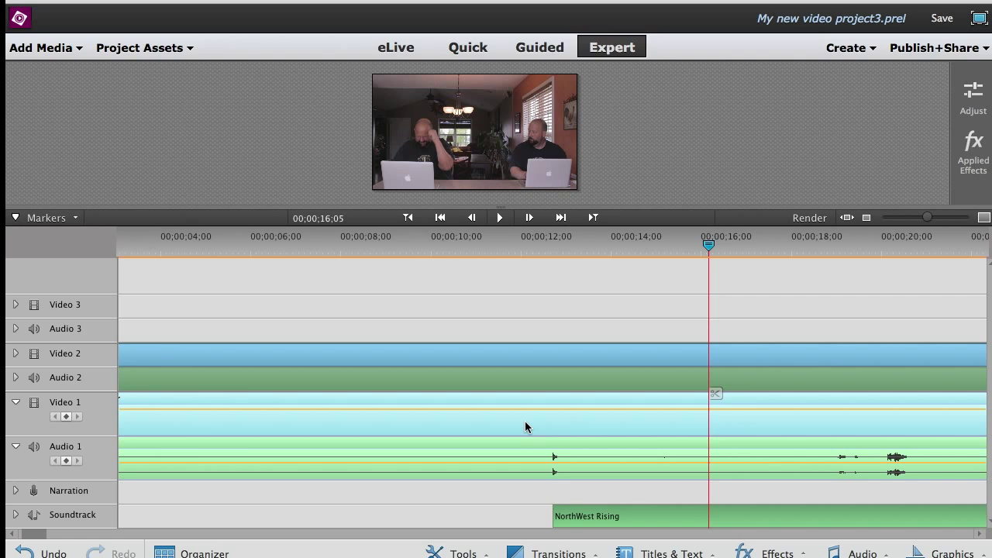
Step frame by frame to 00;00;15;21, just before the right-hand person looks up.
{"action": "key", "text": "Left"}
{"action": "key", "text": "Left"}
{"action": "key", "text": "Left"}
{"action": "key", "text": "Left"}
{"action": "key", "text": "Left"}
{"action": "key", "text": "Left"}
{"action": "key", "text": "Left"}
{"action": "key", "text": "Left"}
{"action": "key", "text": "Left"}
{"action": "key", "text": "Left"}
{"action": "key", "text": "Left"}
{"action": "key", "text": "Left"}
{"action": "key", "text": "Left"}
{"action": "key", "text": "Left"}
{"action": "key", "text": "Left"}
{"action": "key", "text": "Left"}
{"action": "key", "text": "Left"}
{"action": "key", "text": "Left"}
{"action": "key", "text": "Left"}
{"action": "key", "text": "Left"}
{"action": "key", "text": "Left"}
{"action": "key", "text": "Left"}
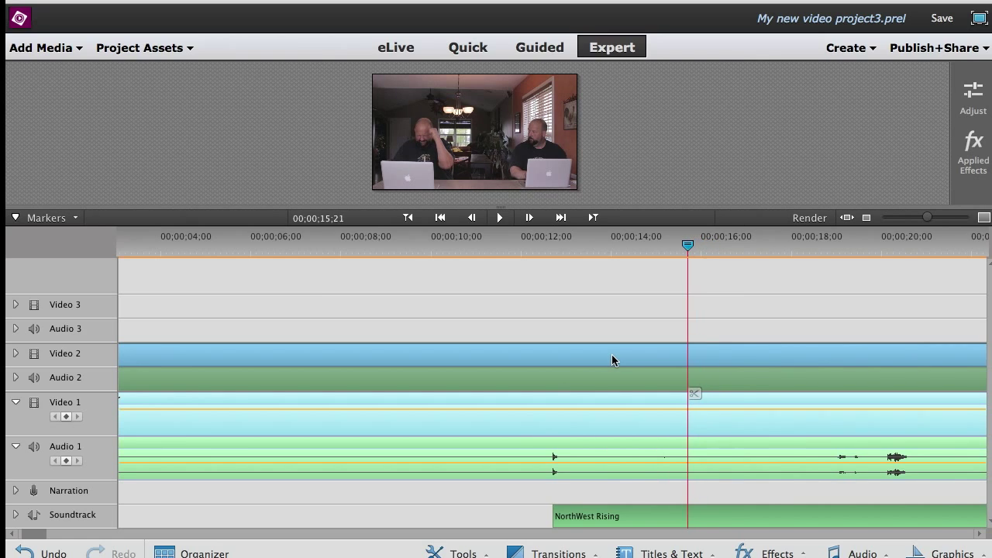
{"action": "key", "text": "Left"}
{"action": "key", "text": "Left"}
{"action": "key", "text": "Left"}
{"action": "key", "text": "Left"}
{"action": "key", "text": "Left"}
{"action": "key", "text": "Left"}
{"action": "key", "text": "Left"}
{"action": "key", "text": "Left"}
{"action": "key", "text": "Left"}
{"action": "key", "text": "Left"}
{"action": "key", "text": "Left"}
{"action": "key", "text": "Left"}
{"action": "key", "text": "Left"}
{"action": "key", "text": "Left"}
{"action": "key", "text": "Left"}
{"action": "key", "text": "Left"}
{"action": "key", "text": "Left"}
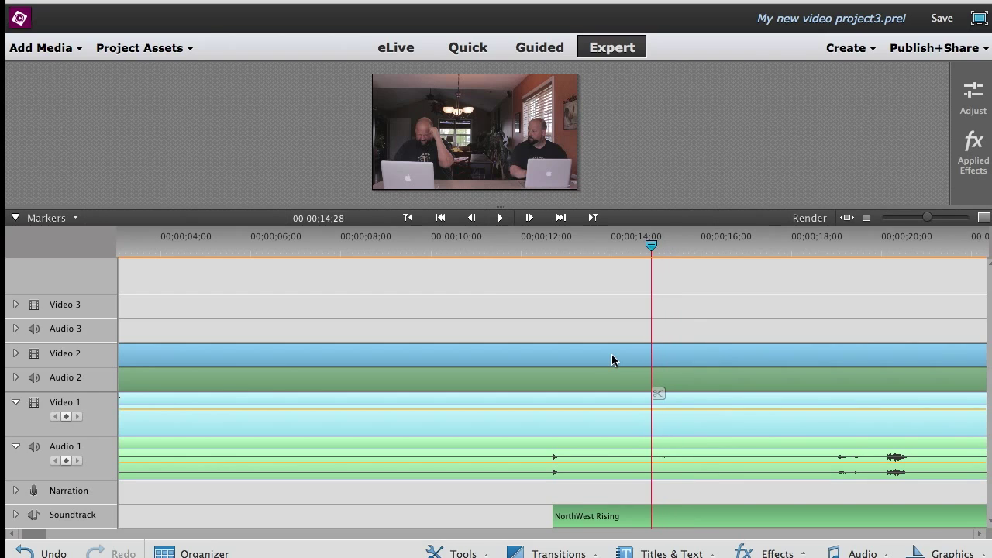
{"action": "key", "text": "Left"}
{"action": "key", "text": "Left"}
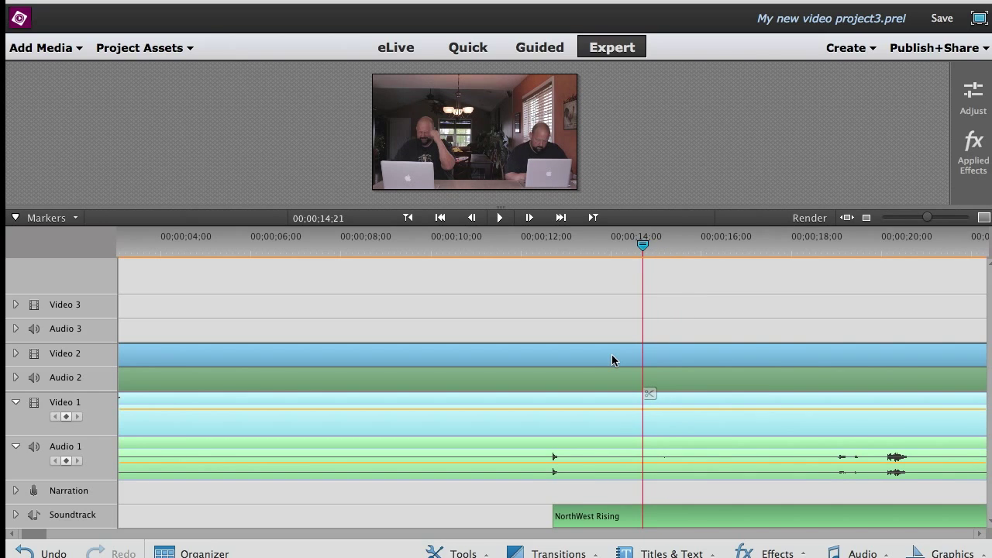
{"action": "key", "text": "Right"}
{"action": "key", "text": "Right"}
{"action": "key", "text": "Right"}
{"action": "key", "text": "Right"}
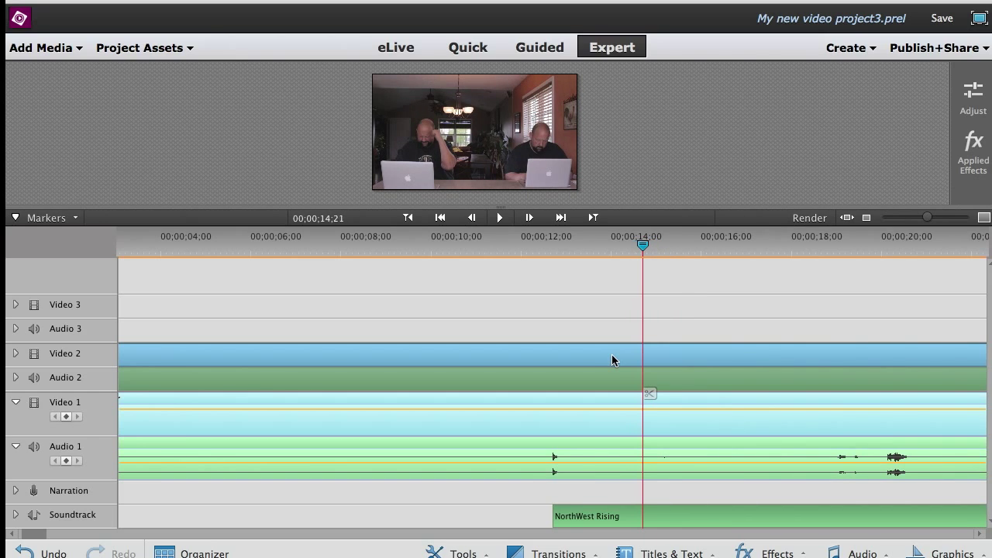
{"action": "key", "text": "Right"}
{"action": "key", "text": "Right"}
{"action": "key", "text": "Right"}
{"action": "key", "text": "Right"}
{"action": "key", "text": "Right"}
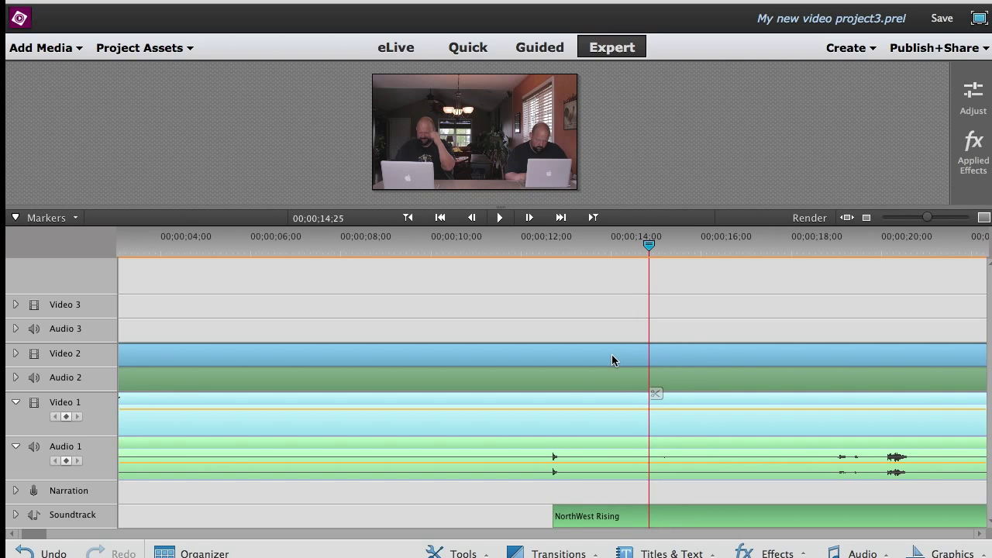
{"action": "key", "text": "Right"}
{"action": "key", "text": "Right"}
{"action": "key", "text": "Right"}
{"action": "key", "text": "Right"}
{"action": "key", "text": "Right"}
{"action": "key", "text": "Right"}
{"action": "key", "text": "Right"}
{"action": "key", "text": "Right"}
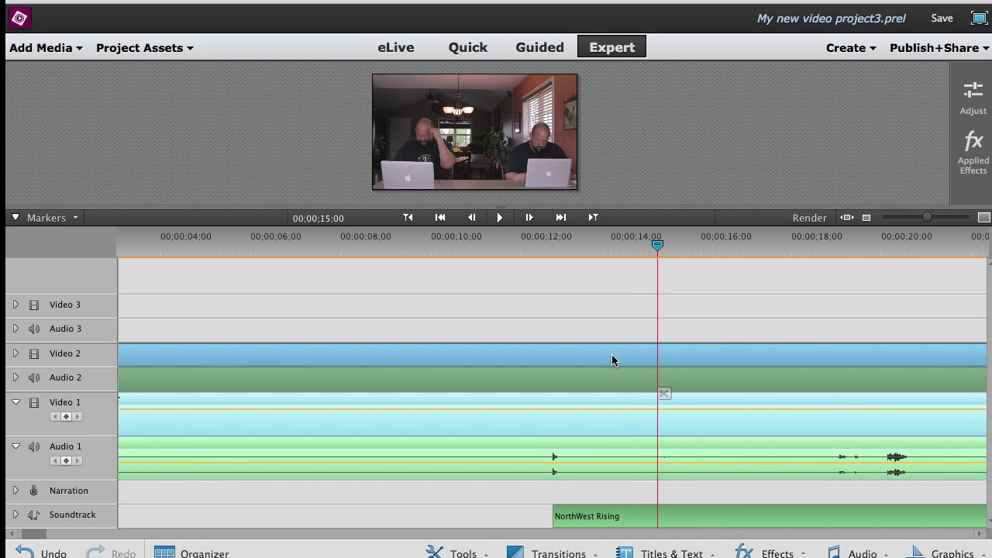
{"action": "key", "text": "Right"}
{"action": "key", "text": "Right"}
{"action": "key", "text": "Right"}
{"action": "key", "text": "Right"}
{"action": "key", "text": "Right"}
{"action": "key", "text": "Right"}
{"action": "key", "text": "Right"}
{"action": "key", "text": "Right"}
{"action": "key", "text": "Right"}
{"action": "key", "text": "Right"}
{"action": "key", "text": "Right"}
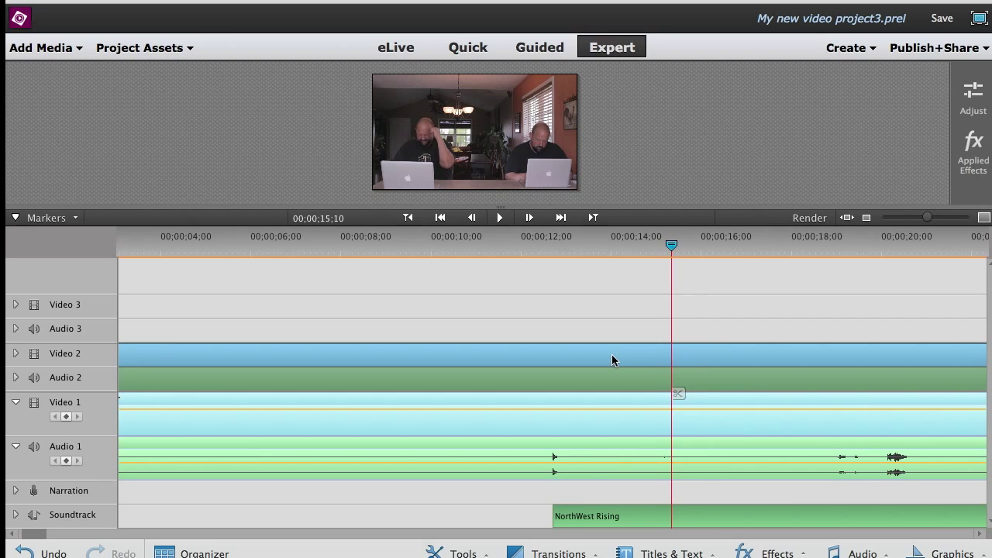
{"action": "key", "text": "Right"}
{"action": "key", "text": "Right"}
{"action": "key", "text": "Right"}
{"action": "key", "text": "Right"}
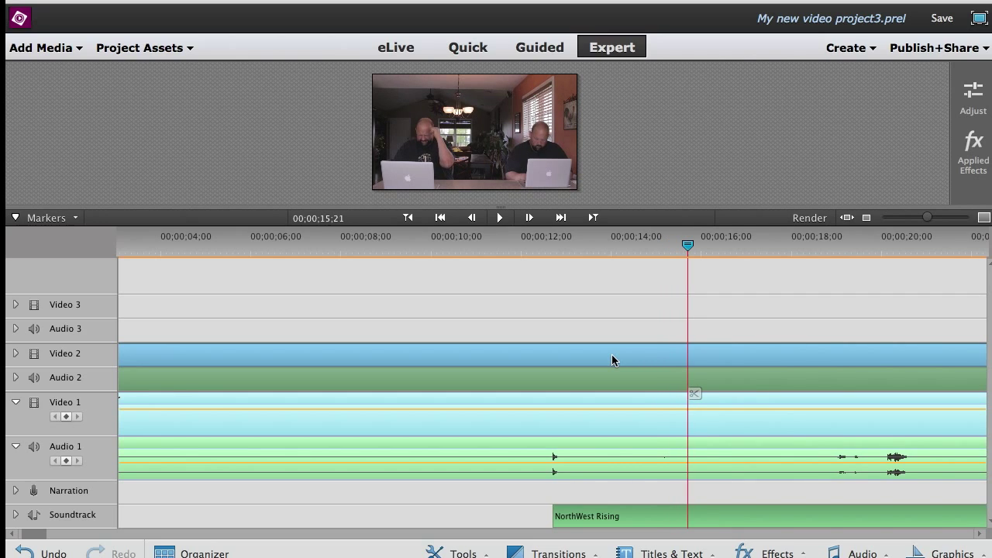
{"action": "key", "text": "Left"}
{"action": "key", "text": "Left"}
{"action": "key", "text": "Left"}
{"action": "key", "text": "Right"}
{"action": "key", "text": "Right"}
Expand the Video 2 and Audio 2 tracks and add an opacity keyframe to the Video 2 clip at 00;00;15;21.
{"action": "left_click", "coordinate": [400, 363]}
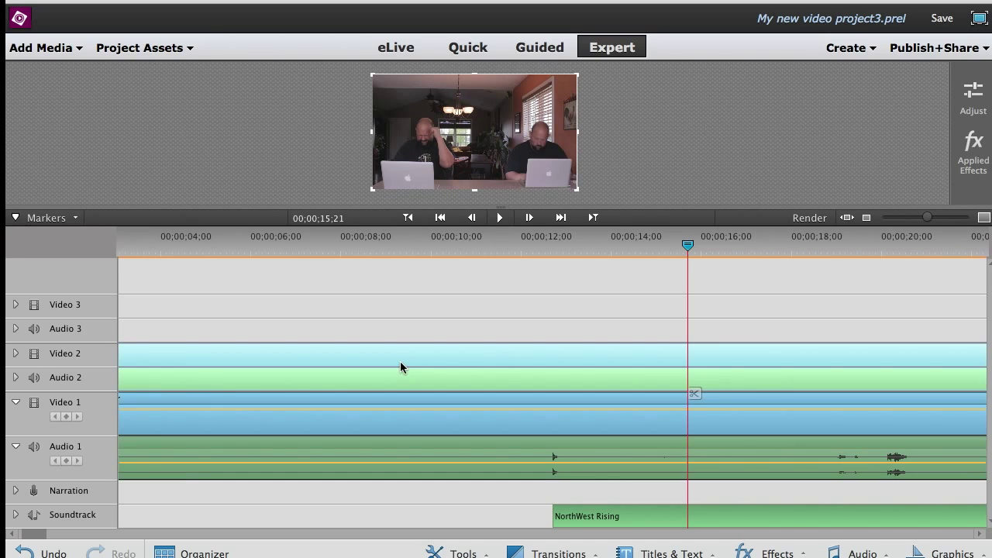
{"action": "left_click", "coordinate": [16, 354]}
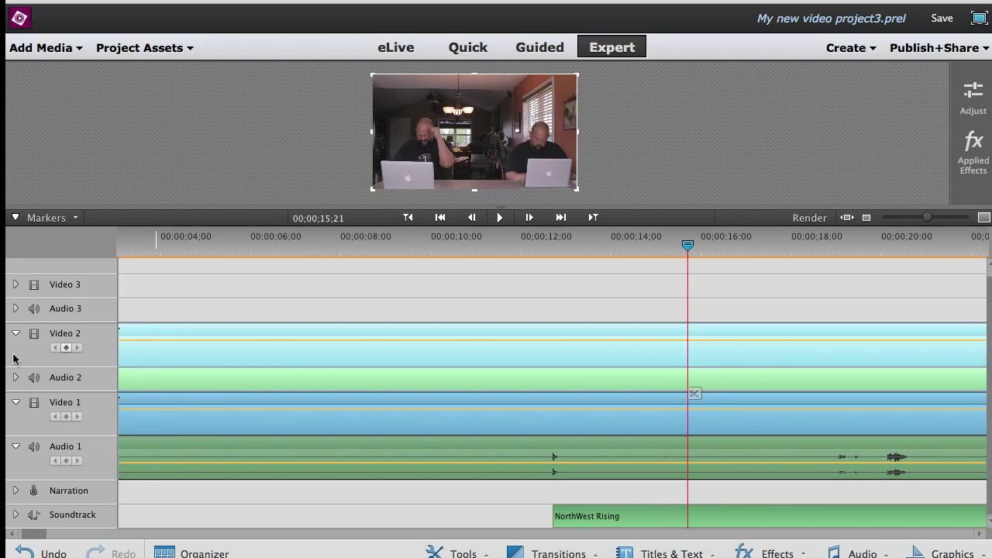
{"action": "left_click", "coordinate": [16, 377]}
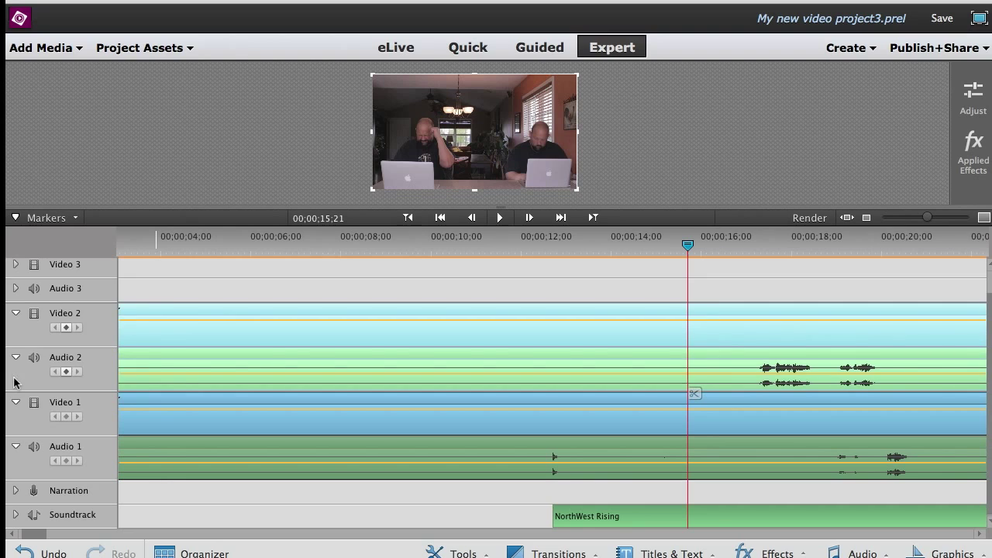
{"action": "left_click", "coordinate": [67, 329]}
Add an opacity keyframe to the Video 1 clip at 00;00;12;21, where the soundtrack begins.
{"action": "left_click_drag", "start_coordinate": [690, 246], "coordinate": [556, 271]}
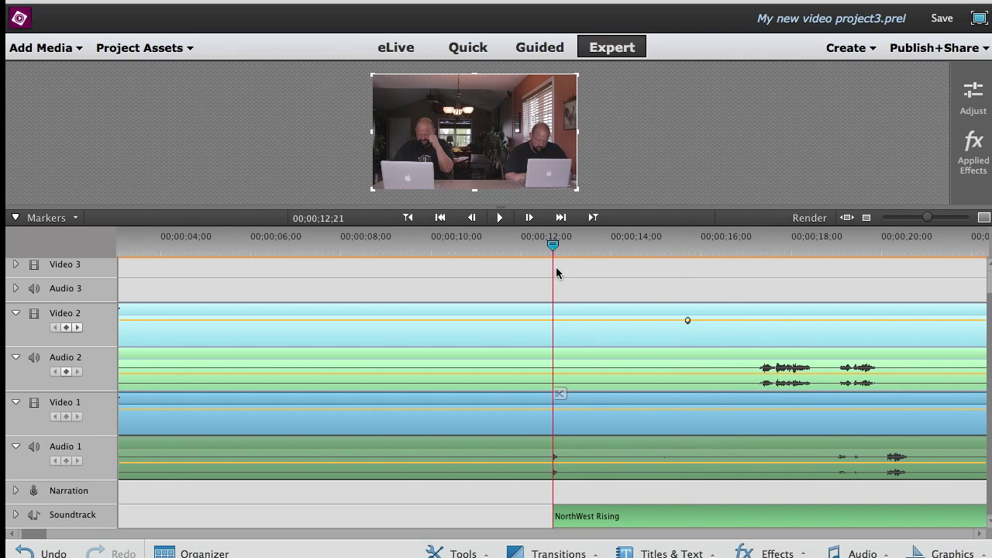
{"action": "left_click", "coordinate": [555, 451]}
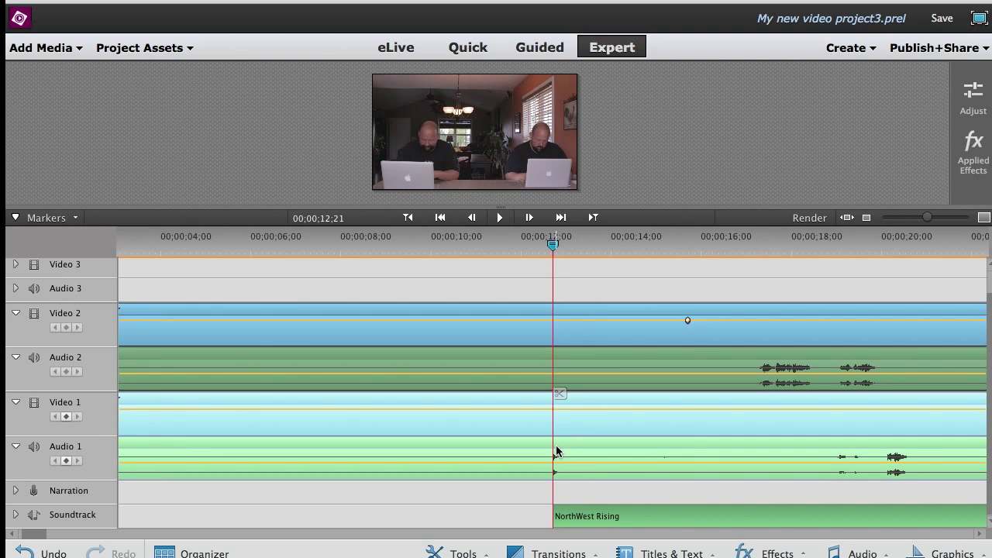
{"action": "left_click", "coordinate": [65, 416]}
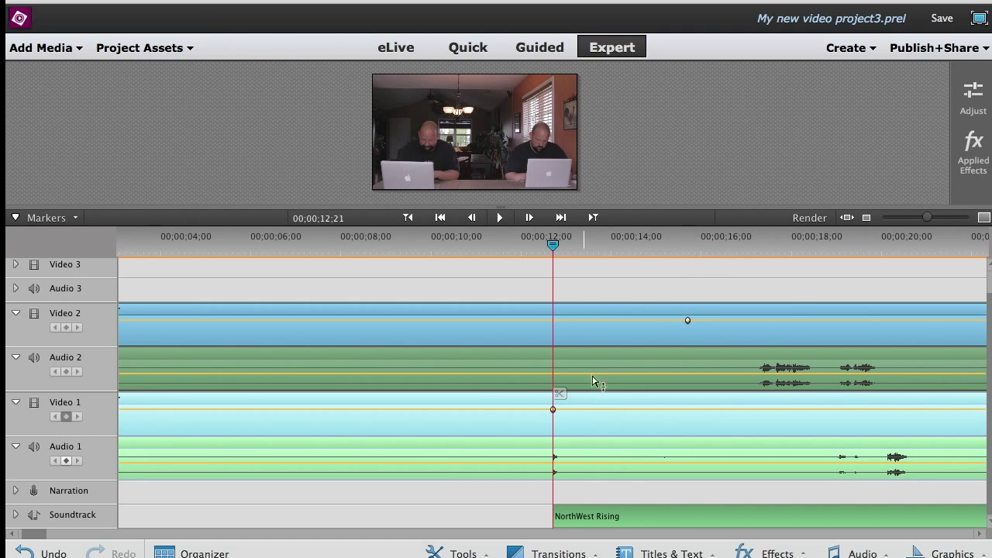
Split the Video 2 clip together with its audio at 00;00;03;19.
{"action": "scroll", "coordinate": [379, 415], "scroll_direction": "up", "scroll_amount": 3}
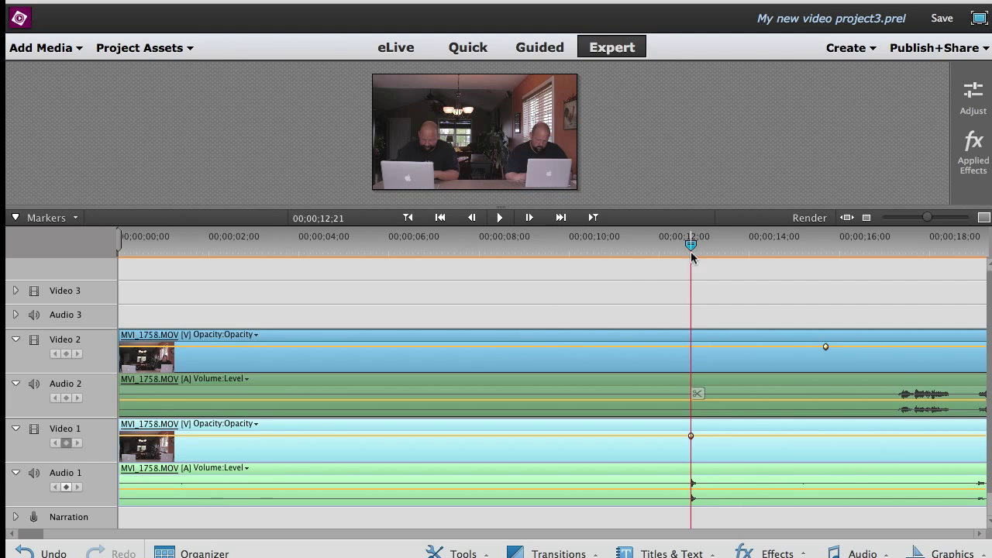
{"action": "left_click_drag", "start_coordinate": [694, 242], "coordinate": [286, 275]}
{"action": "left_click", "coordinate": [310, 357]}
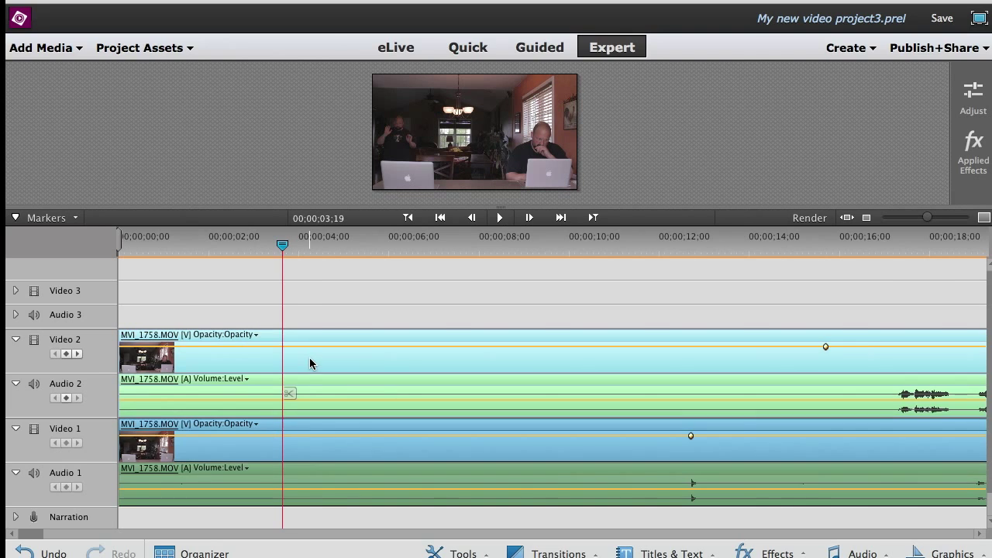
{"action": "left_click", "coordinate": [294, 393]}
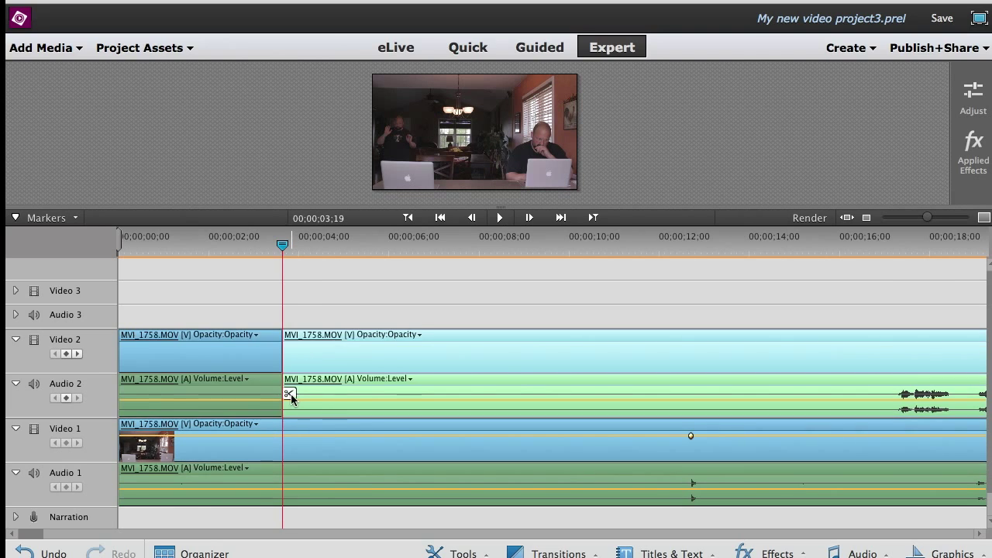
Delete the Video 2 clip segment before the split at 00;00;03;19 together with its audio.
{"action": "left_click", "coordinate": [250, 313]}
{"action": "left_click", "coordinate": [248, 380]}
{"action": "left_click", "coordinate": [248, 380]}
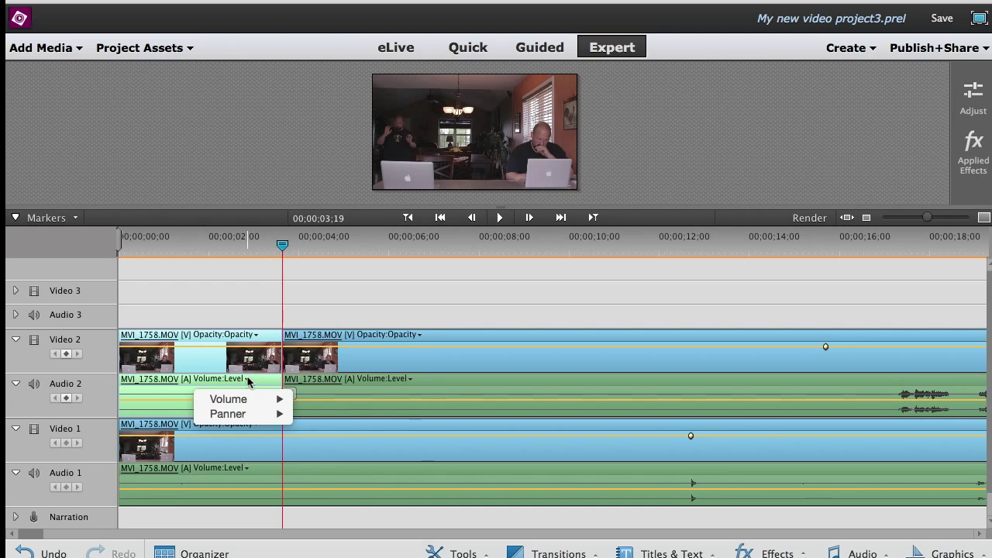
{"action": "right_click", "coordinate": [248, 380]}
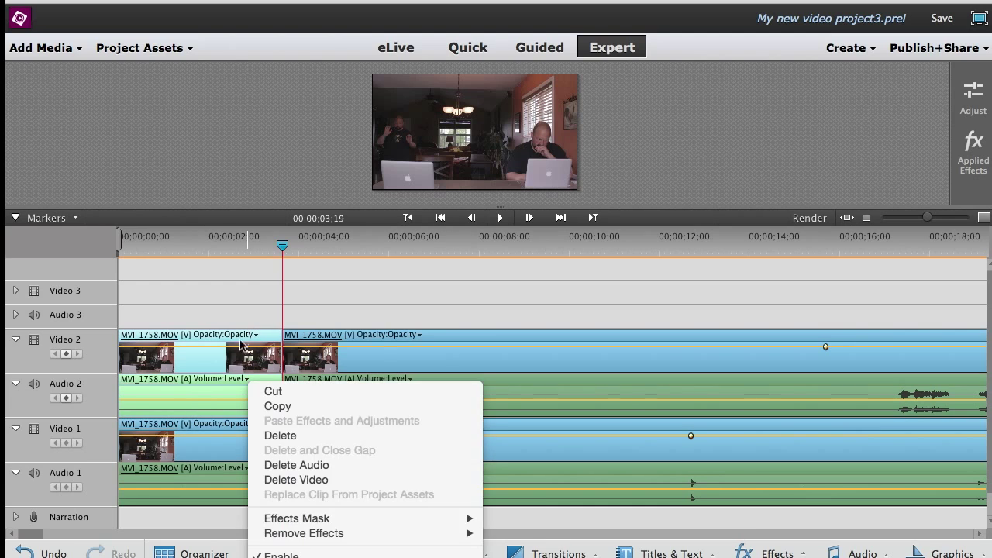
{"action": "left_click", "coordinate": [279, 437]}
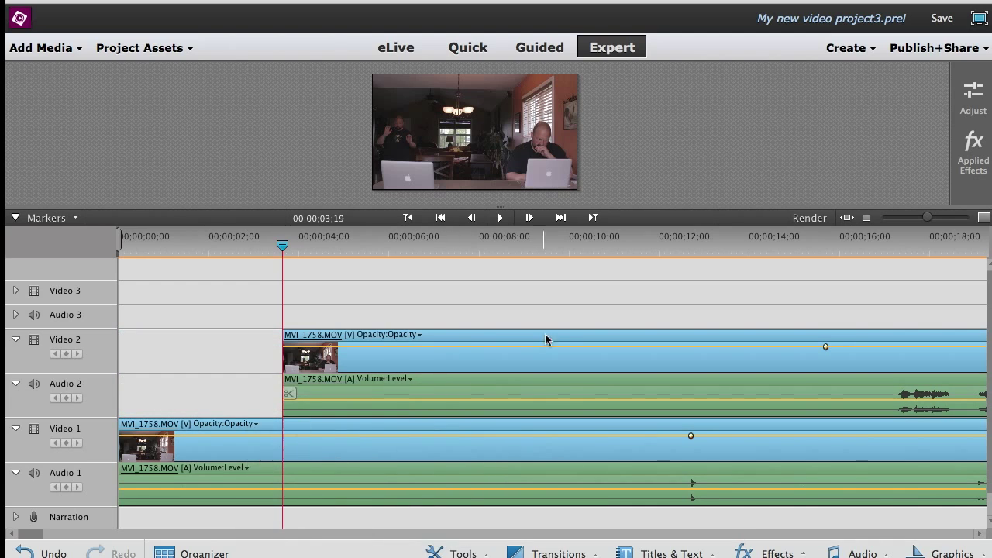
Move the remaining Video 2 clip earlier until its opacity keyframe lines up exactly with the Video 1 keyframe at 00;00;12;21.
{"action": "left_click", "coordinate": [571, 333]}
{"action": "left_click_drag", "start_coordinate": [570, 333], "coordinate": [451, 335]}
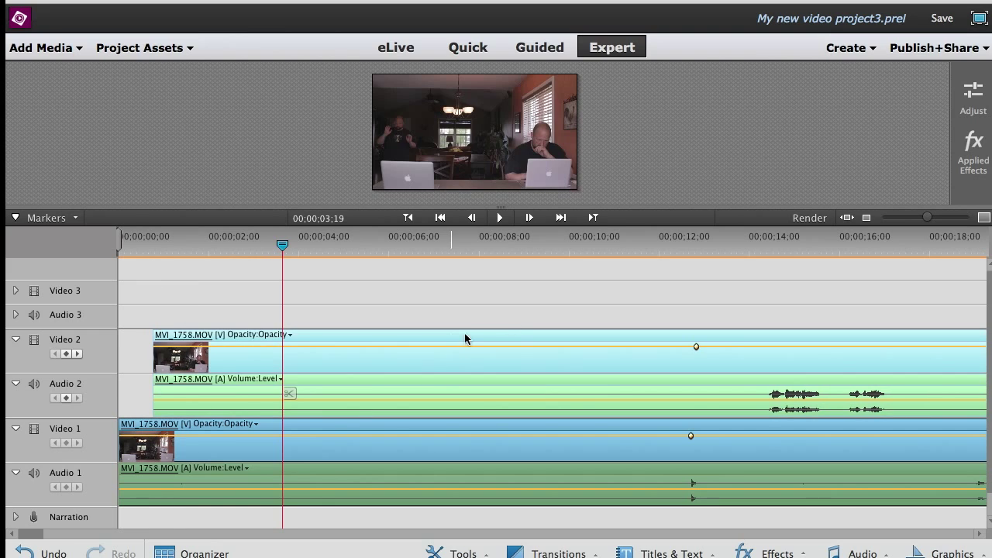
{"action": "left_click_drag", "start_coordinate": [927, 218], "coordinate": [963, 219]}
{"action": "scroll", "coordinate": [802, 349], "scroll_direction": "right", "scroll_amount": 10}
{"action": "scroll", "coordinate": [802, 349], "scroll_direction": "down", "scroll_amount": 1}
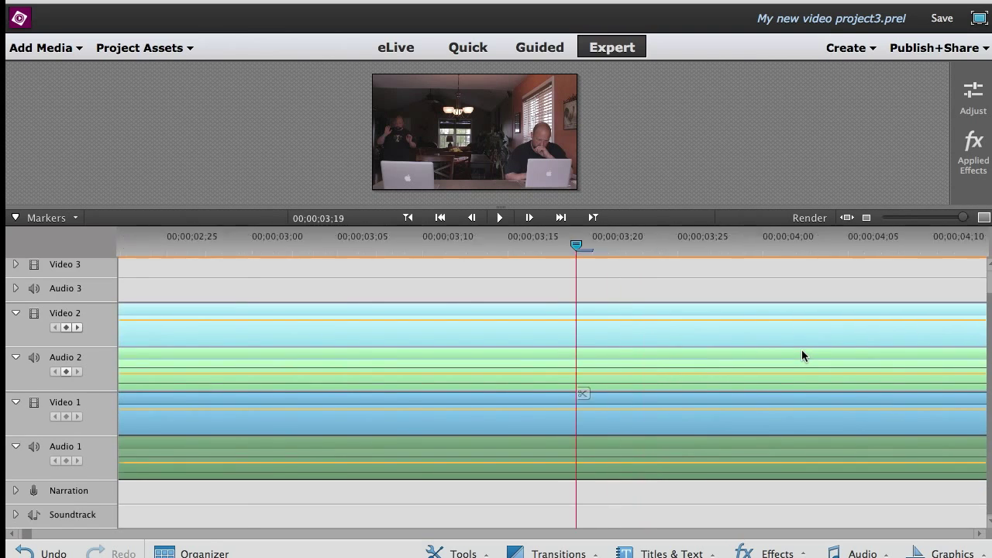
{"action": "scroll", "coordinate": [801, 349], "scroll_direction": "right", "scroll_amount": 8}
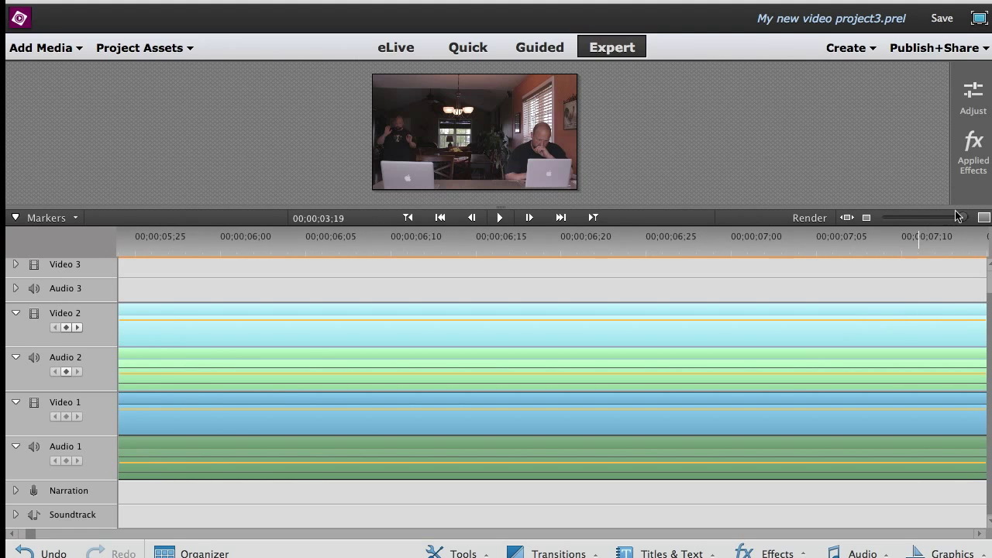
{"action": "left_click_drag", "start_coordinate": [967, 219], "coordinate": [908, 218]}
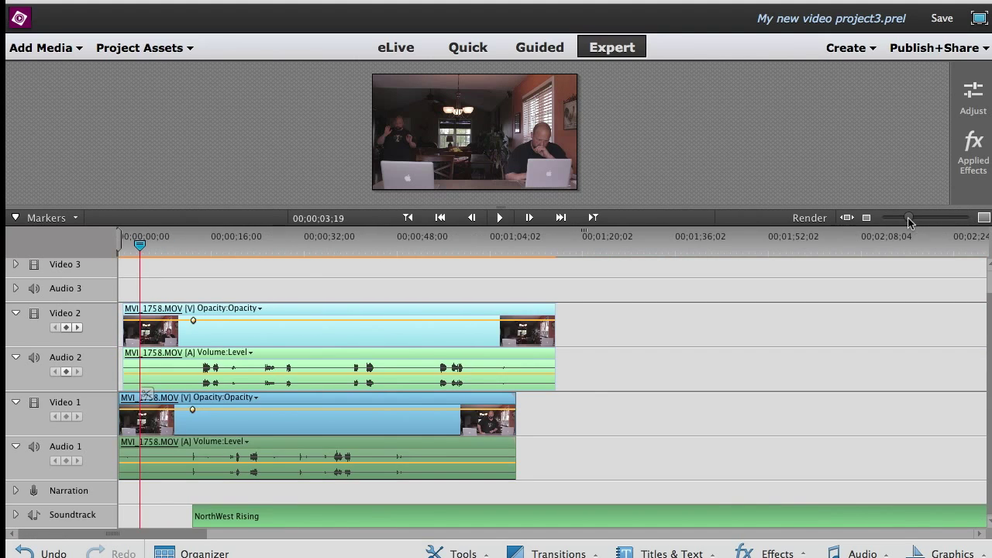
{"action": "left_click", "coordinate": [191, 236]}
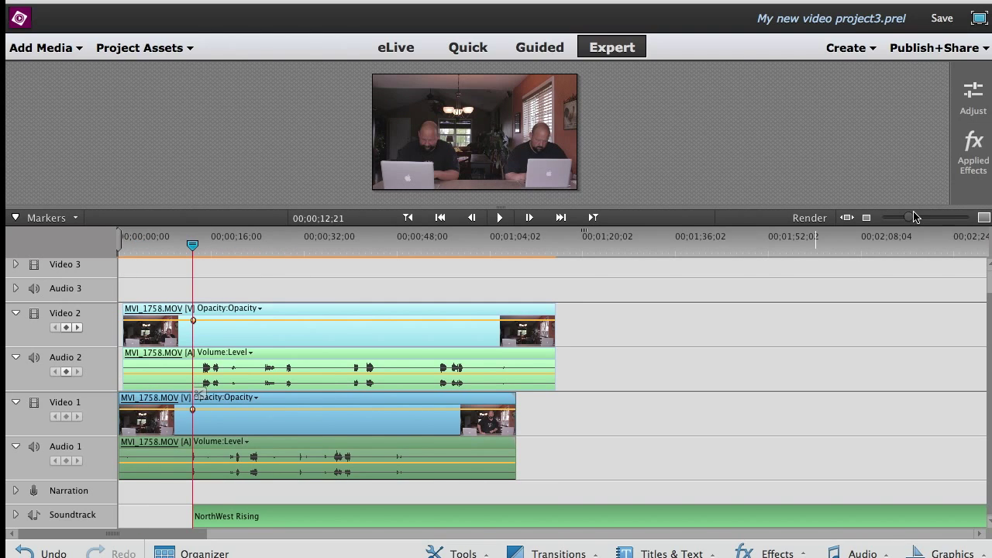
{"action": "left_click_drag", "start_coordinate": [908, 218], "coordinate": [968, 217]}
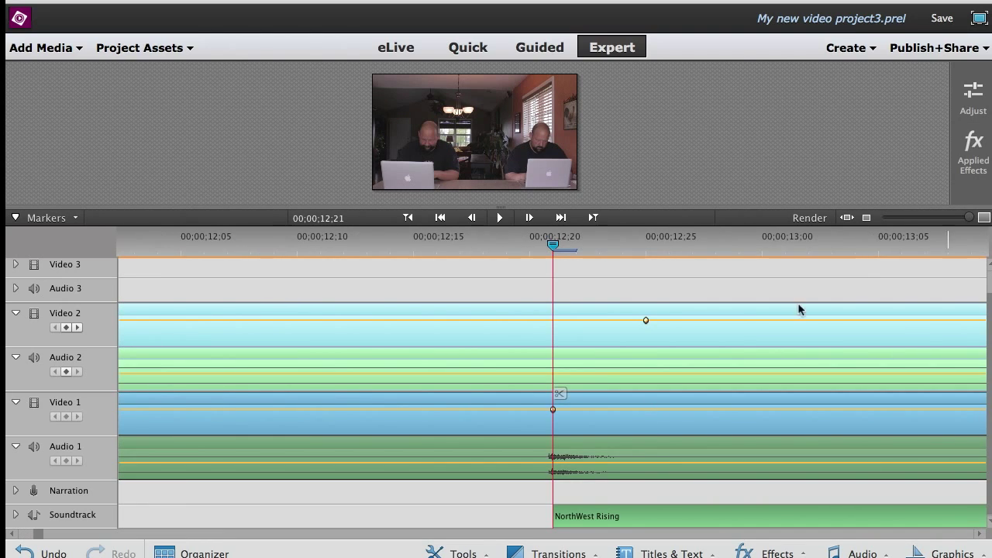
{"action": "left_click_drag", "start_coordinate": [750, 326], "coordinate": [661, 335]}
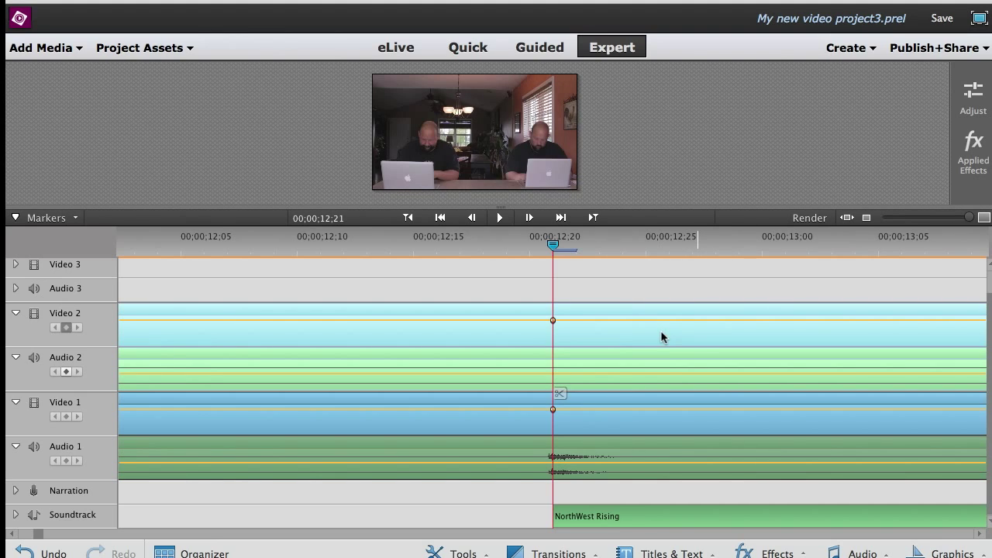
Extend the start of the Video 2 clip back to the beginning of the timeline.
{"action": "scroll", "coordinate": [274, 361], "scroll_direction": "right", "scroll_amount": 3}
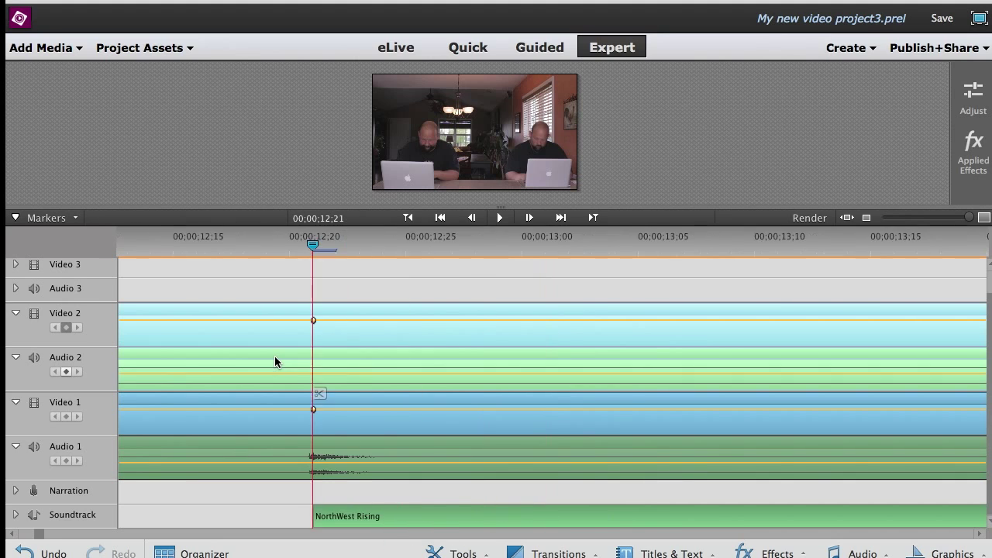
{"action": "scroll", "coordinate": [276, 358], "scroll_direction": "left", "scroll_amount": 15}
{"action": "scroll", "coordinate": [275, 358], "scroll_direction": "up", "scroll_amount": 1}
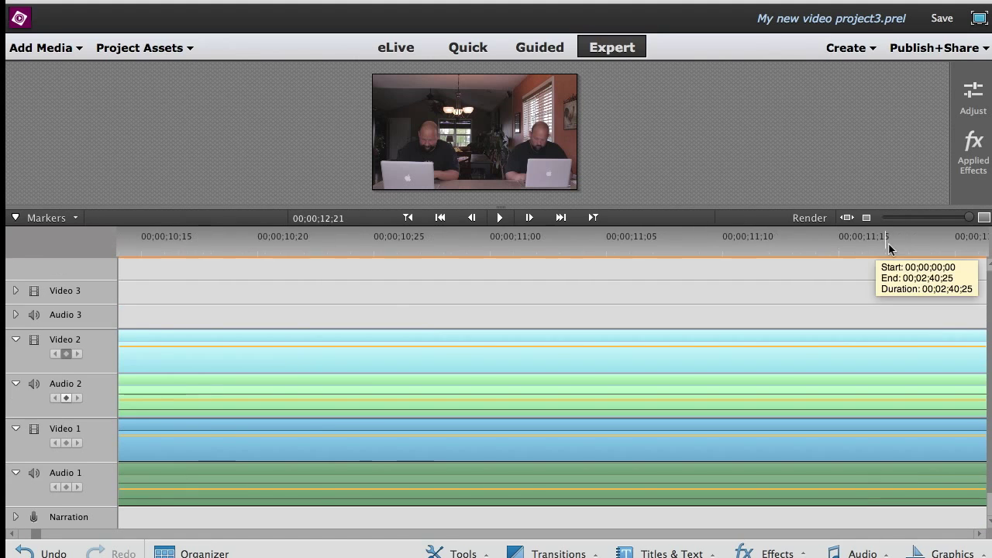
{"action": "left_click_drag", "start_coordinate": [969, 218], "coordinate": [916, 223]}
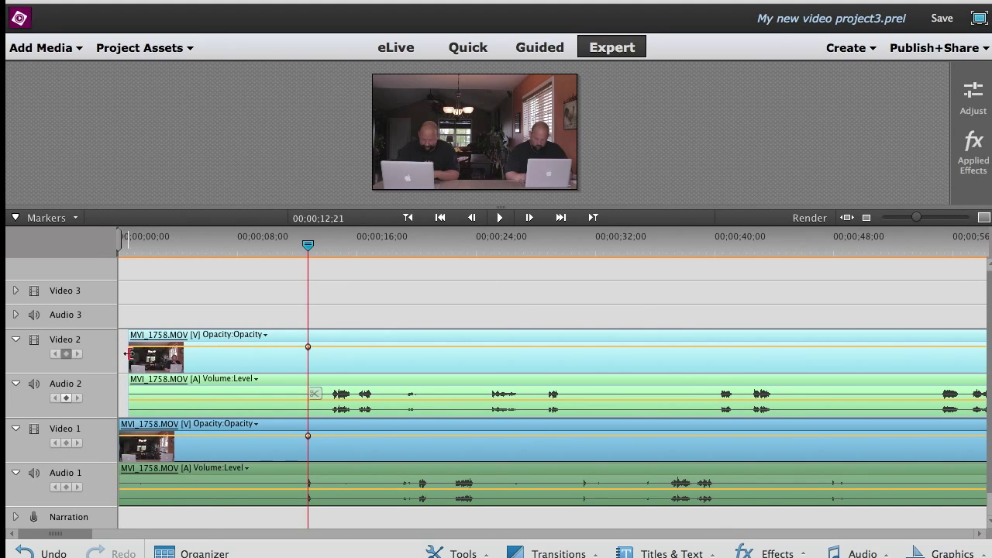
{"action": "left_click_drag", "start_coordinate": [127, 354], "coordinate": [98, 351]}
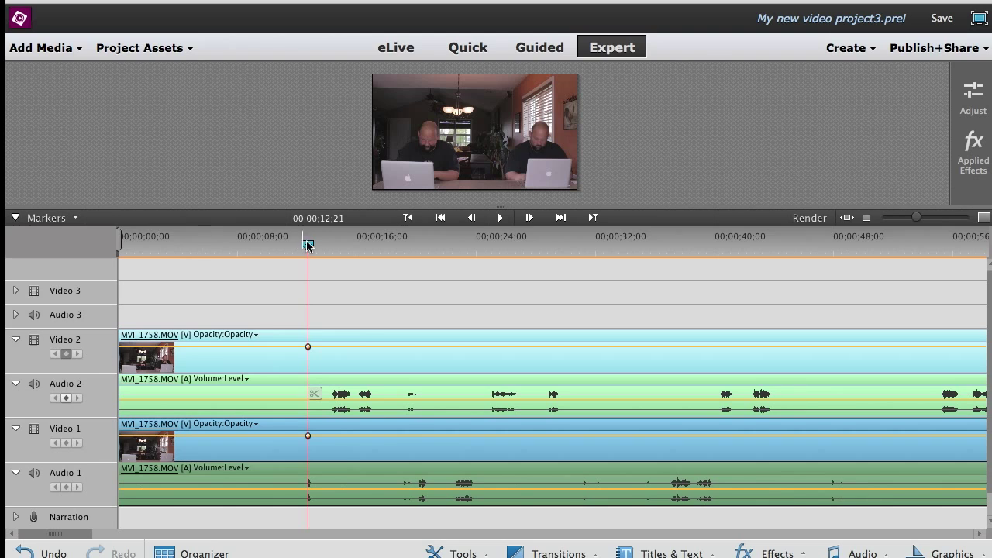
Enlarge the preview area and play the project from the start to check that both people's actions are synchronized.
{"action": "left_click_drag", "start_coordinate": [308, 246], "coordinate": [109, 267]}
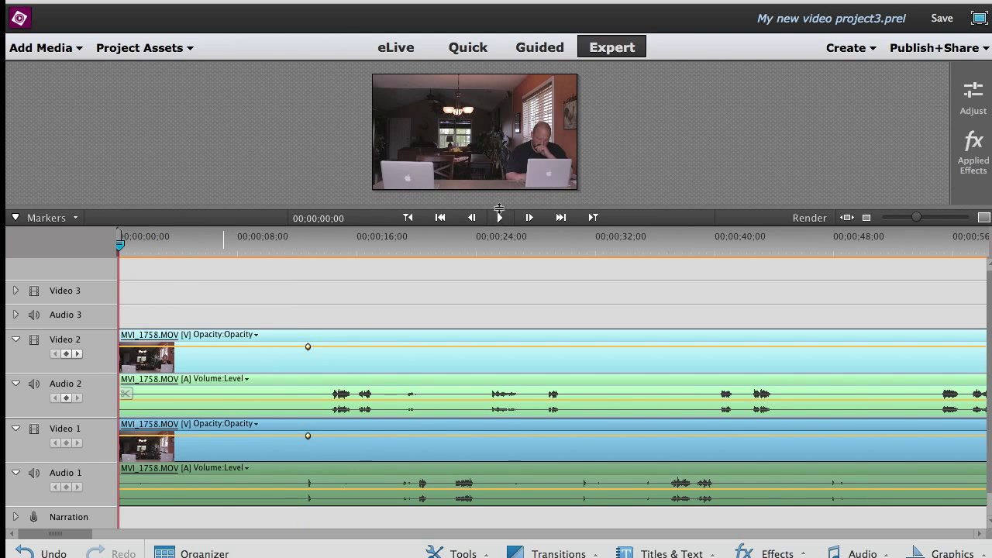
{"action": "left_click_drag", "start_coordinate": [499, 206], "coordinate": [492, 293]}
{"action": "left_click", "coordinate": [496, 446]}
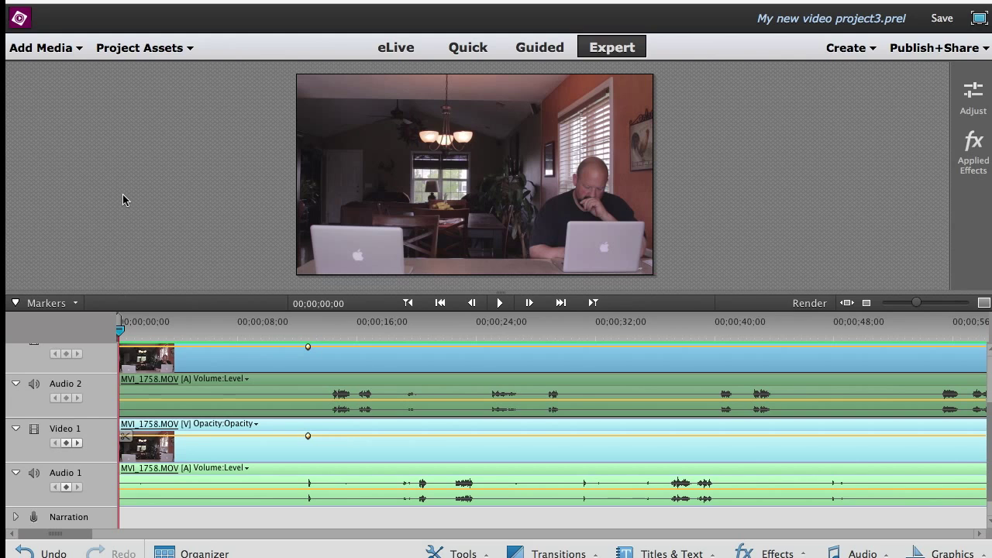
{"action": "key", "text": "space"}
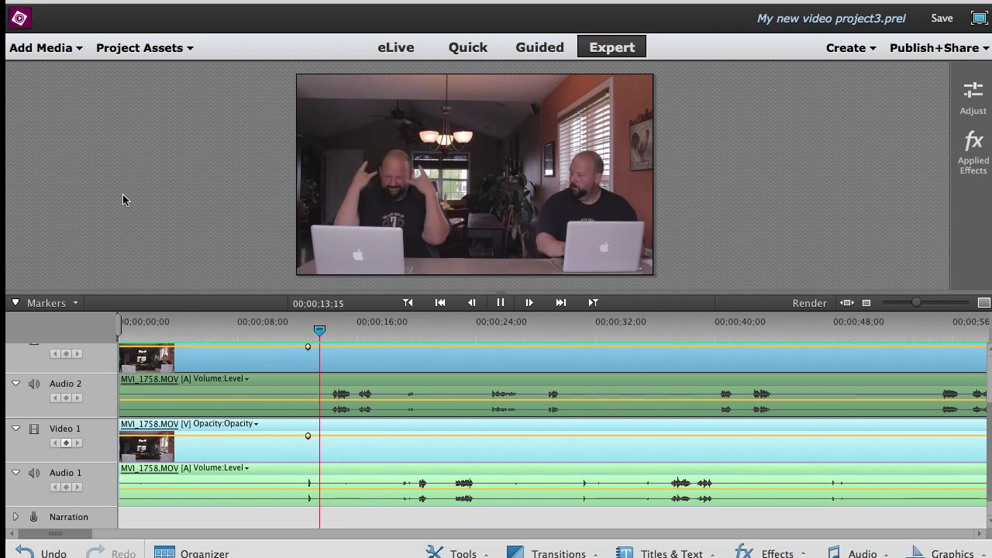
{"action": "key", "text": "space"}
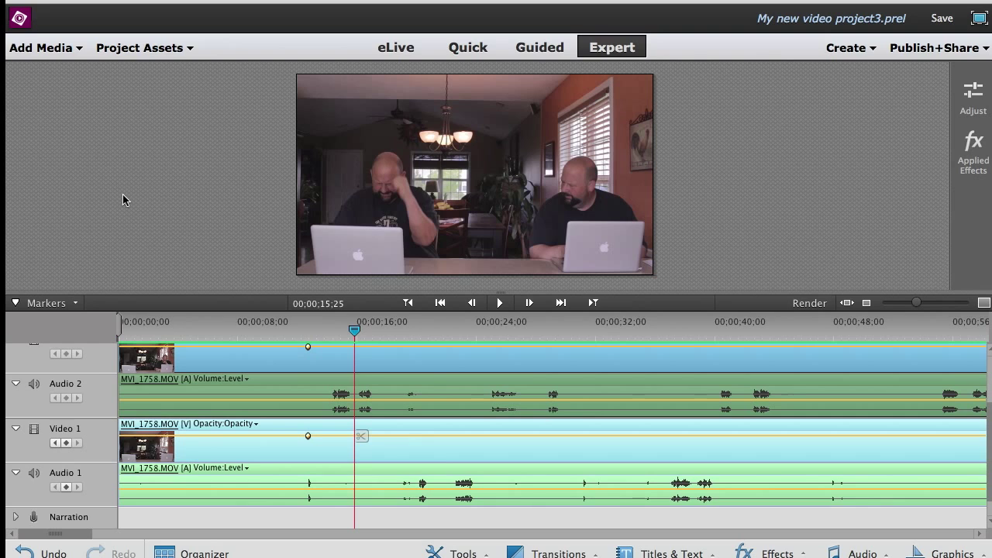
{"action": "key", "text": "space"}
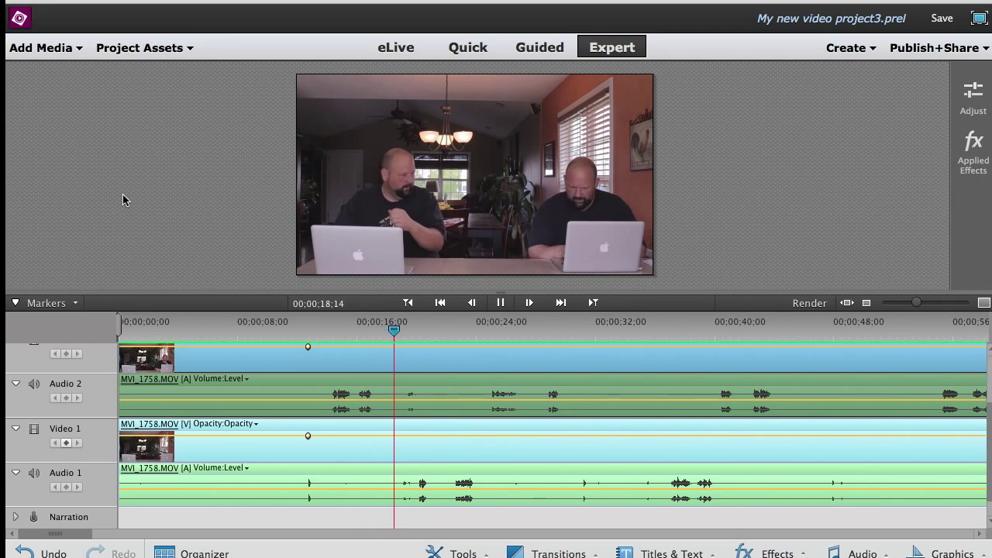
Stop playback and step back frame by frame to 00;00;19;04, where the left-hand person is working at the laptop.
{"action": "key", "text": "space"}
{"action": "key", "text": "space"}
{"action": "key", "text": "space"}
{"action": "key", "text": "Left"}
{"action": "key", "text": "Left"}
{"action": "key", "text": "Left"}
{"action": "key", "text": "Left"}
{"action": "key", "text": "Left"}
{"action": "key", "text": "Left"}
{"action": "key", "text": "Left"}
{"action": "key", "text": "Left"}
{"action": "key", "text": "Left"}
{"action": "key", "text": "Left"}
{"action": "key", "text": "Left"}
{"action": "key", "text": "Left"}
{"action": "key", "text": "Left"}
{"action": "key", "text": "Left"}
{"action": "key", "text": "Left"}
{"action": "key", "text": "Left"}
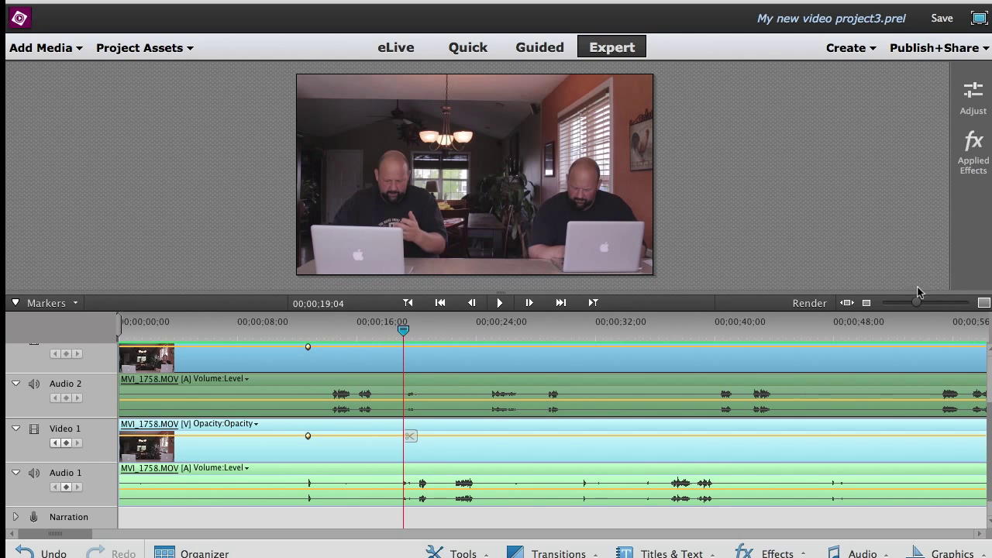
{"action": "left_click_drag", "start_coordinate": [916, 303], "coordinate": [919, 303]}
{"action": "left_click_drag", "start_coordinate": [921, 307], "coordinate": [927, 305]}
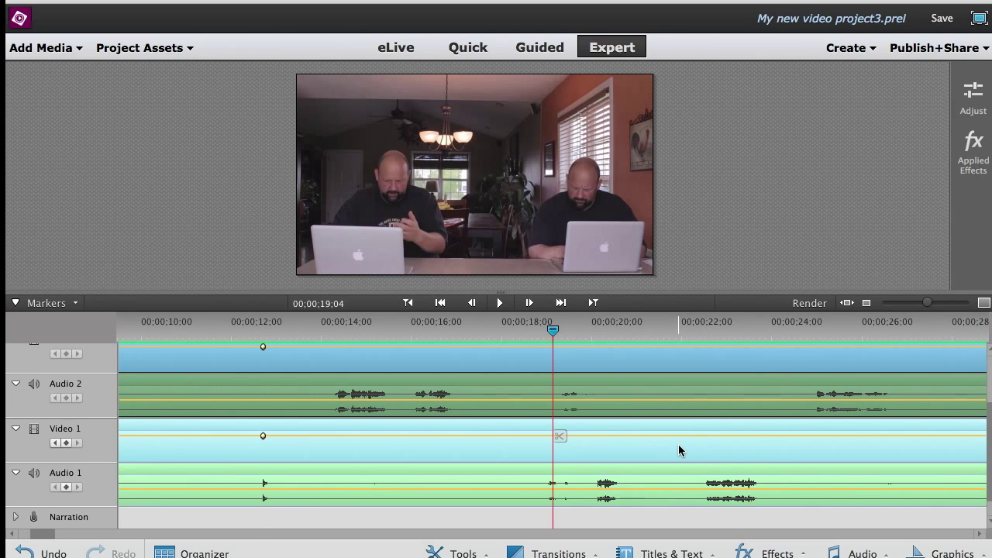
Expand the Soundtrack track and add a volume keyframe to the NorthWest Rising clip at 00;00;19;04.
{"action": "scroll", "coordinate": [678, 449], "scroll_direction": "down", "scroll_amount": 1}
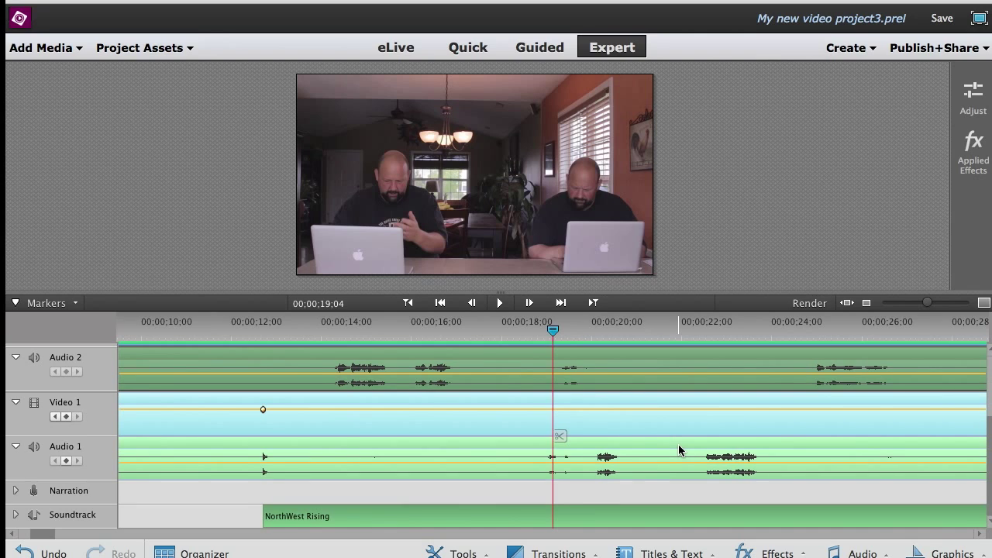
{"action": "scroll", "coordinate": [679, 450], "scroll_direction": "right", "scroll_amount": 1}
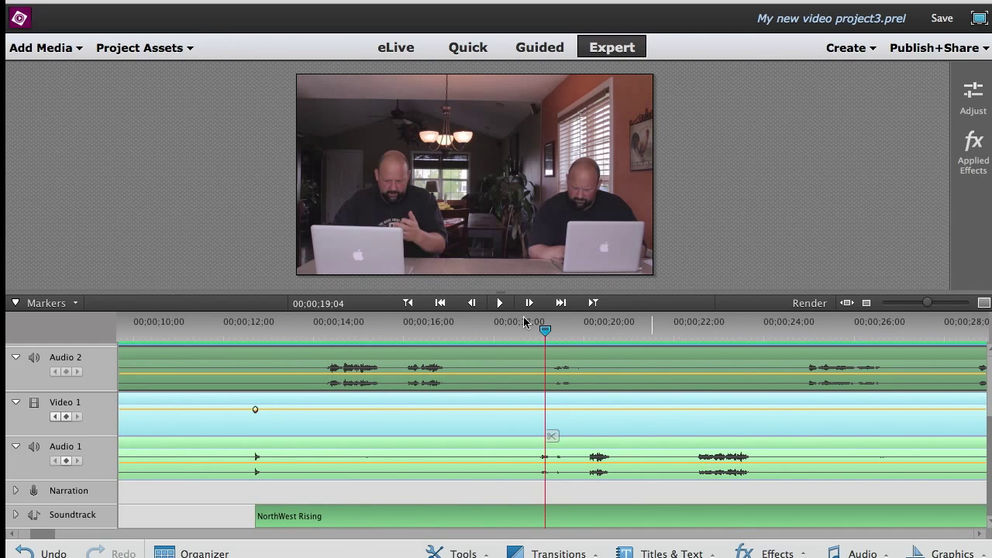
{"action": "scroll", "coordinate": [464, 473], "scroll_direction": "right", "scroll_amount": 2}
{"action": "scroll", "coordinate": [464, 473], "scroll_direction": "up", "scroll_amount": 2}
{"action": "scroll", "coordinate": [465, 473], "scroll_direction": "down", "scroll_amount": 2}
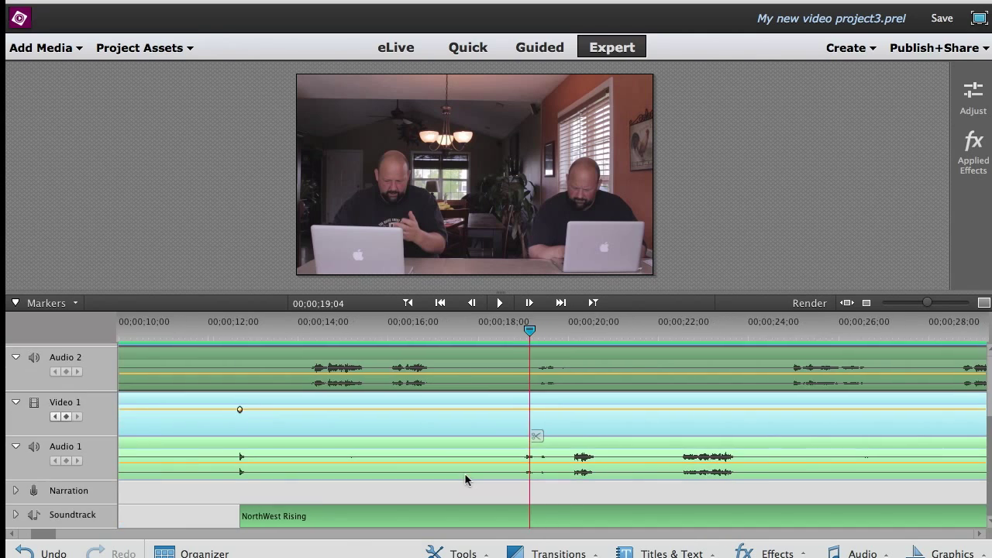
{"action": "left_click", "coordinate": [17, 516]}
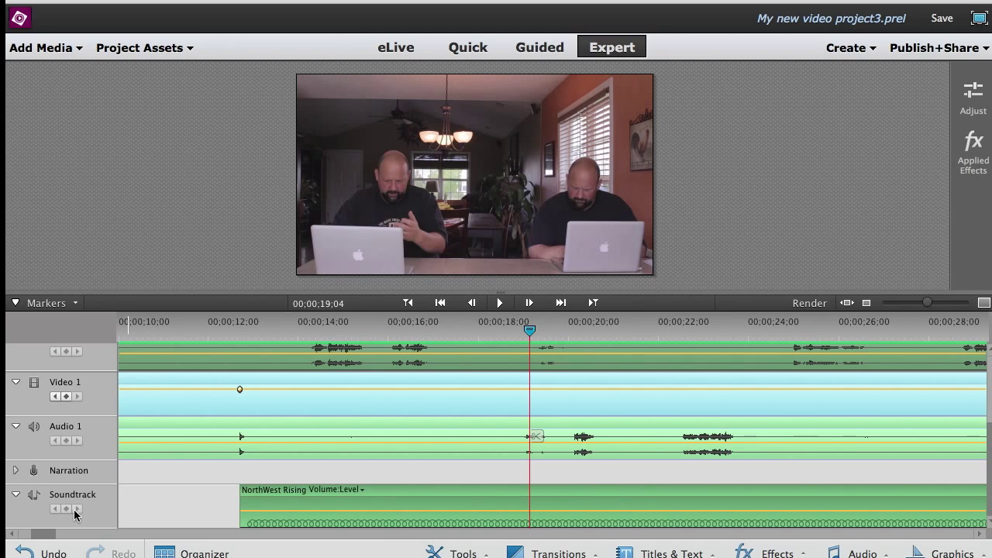
{"action": "left_click", "coordinate": [295, 512]}
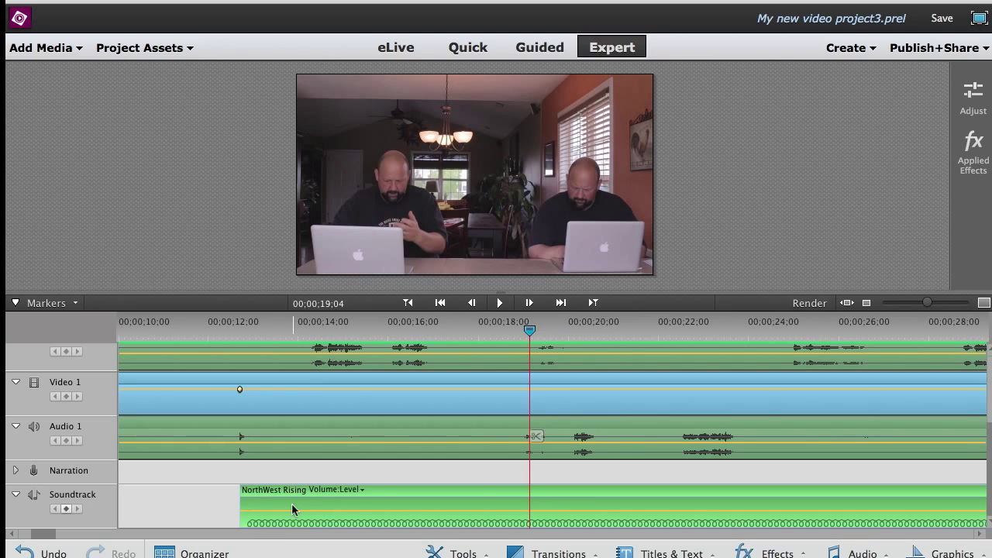
{"action": "left_click", "coordinate": [66, 509]}
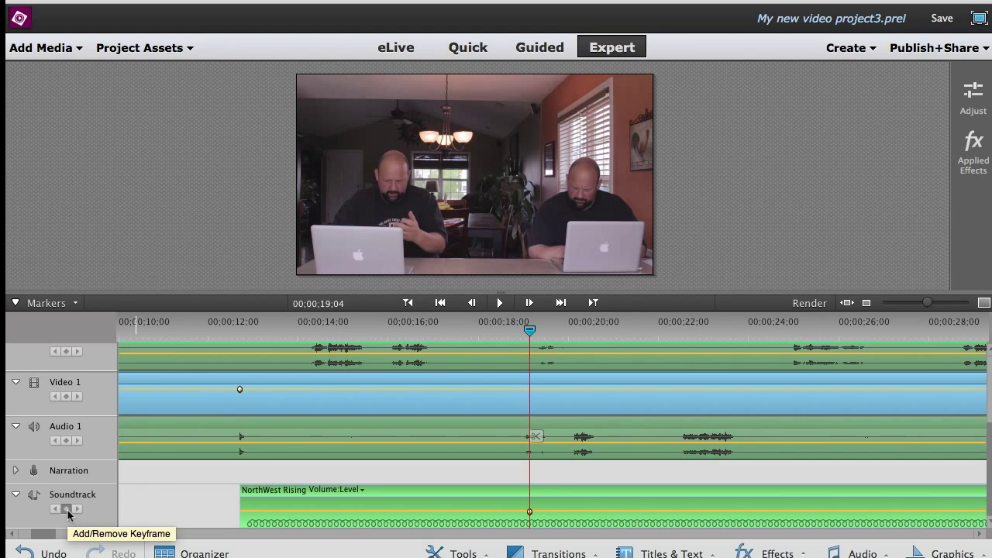
Add a second soundtrack volume keyframe one frame on, at 00;00;19;05, and pull it down so the music drops abruptly.
{"action": "key", "text": "Right"}
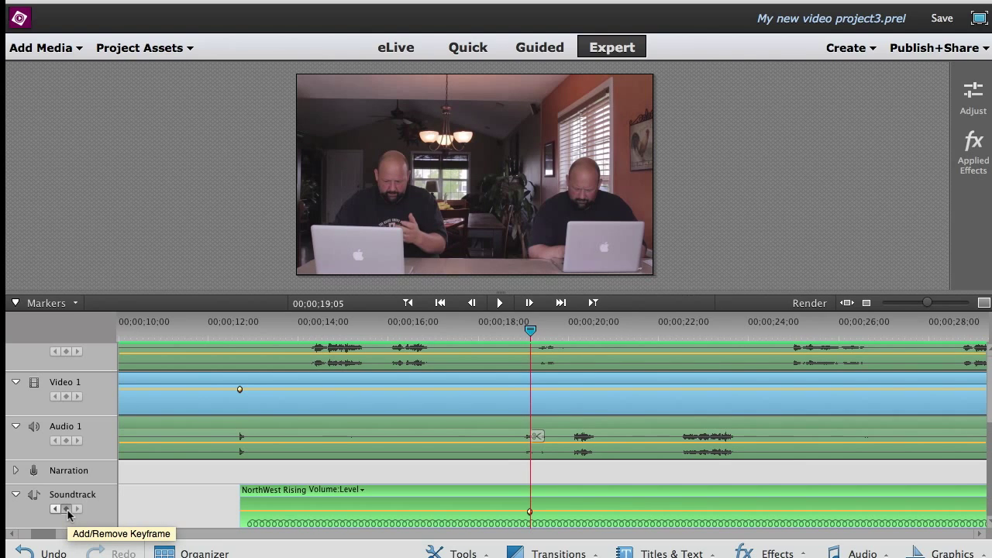
{"action": "left_click", "coordinate": [67, 509]}
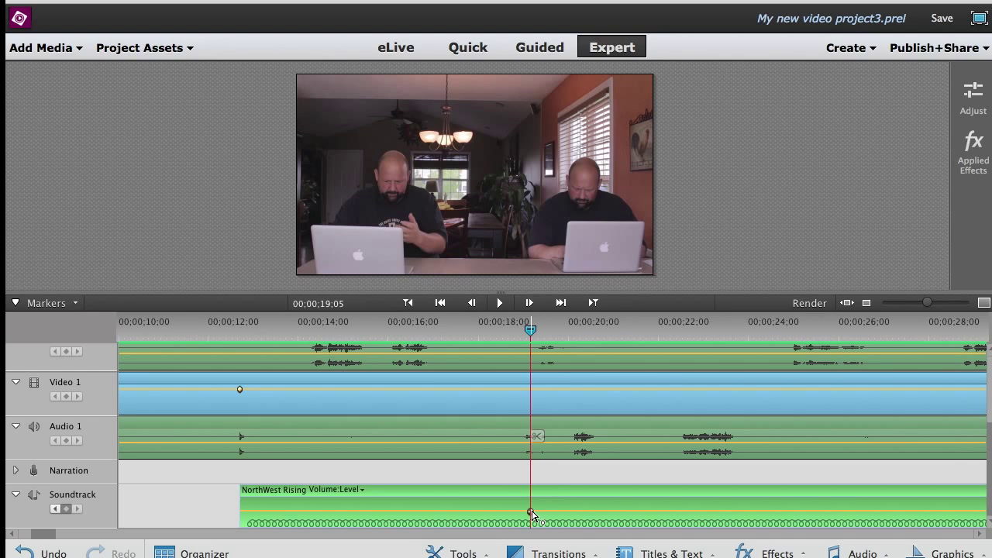
{"action": "left_click_drag", "start_coordinate": [531, 514], "coordinate": [531, 534]}
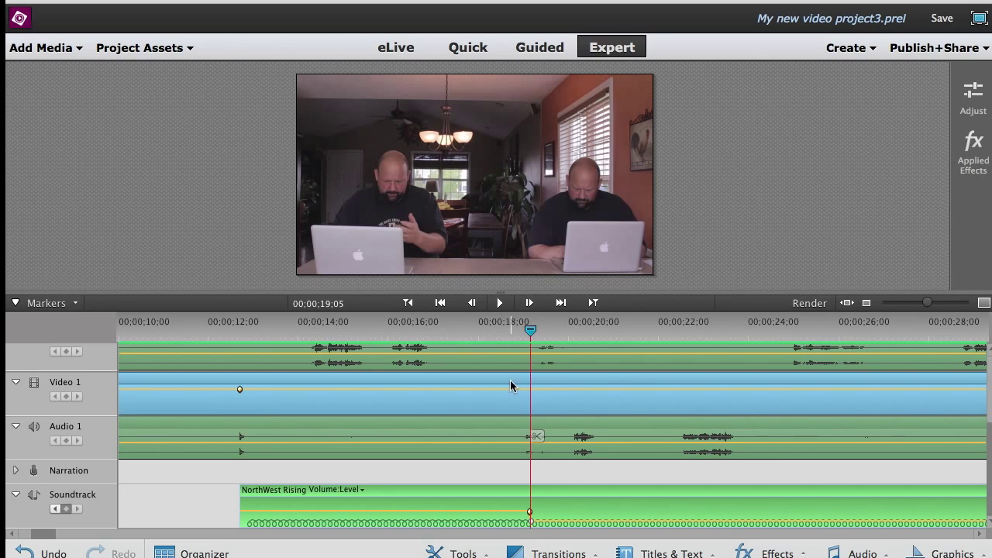
Play back from just before the soundtrack begins to check the abrupt music volume drop.
{"action": "left_click_drag", "start_coordinate": [531, 331], "coordinate": [211, 341]}
{"action": "key", "text": "space"}
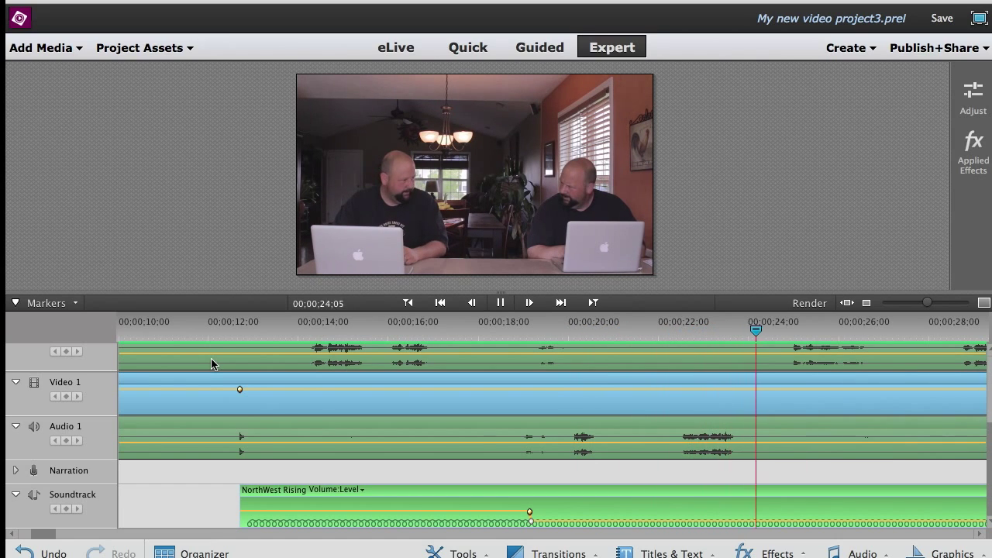
{"action": "key", "text": "space"}
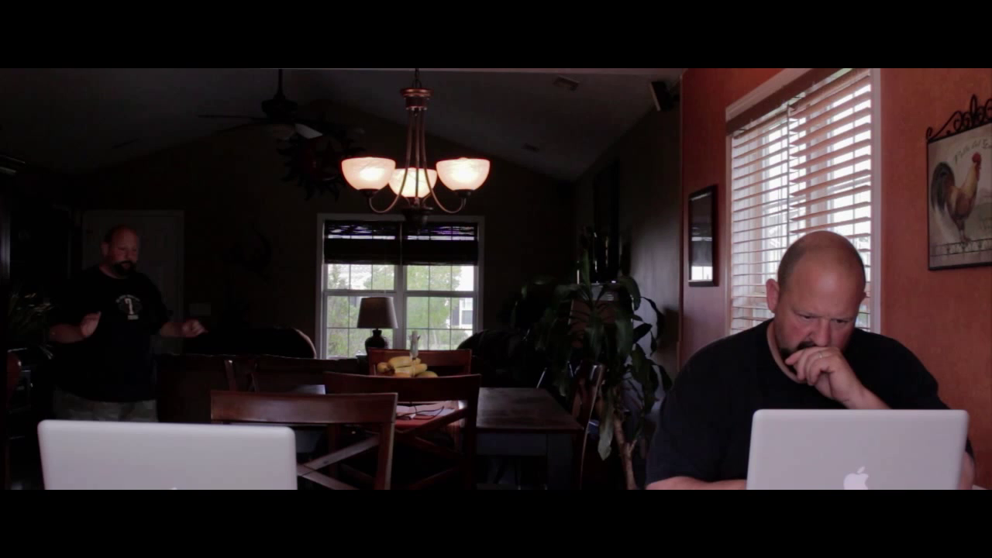
{"action": "mouse_move", "coordinate": [700, 323]}
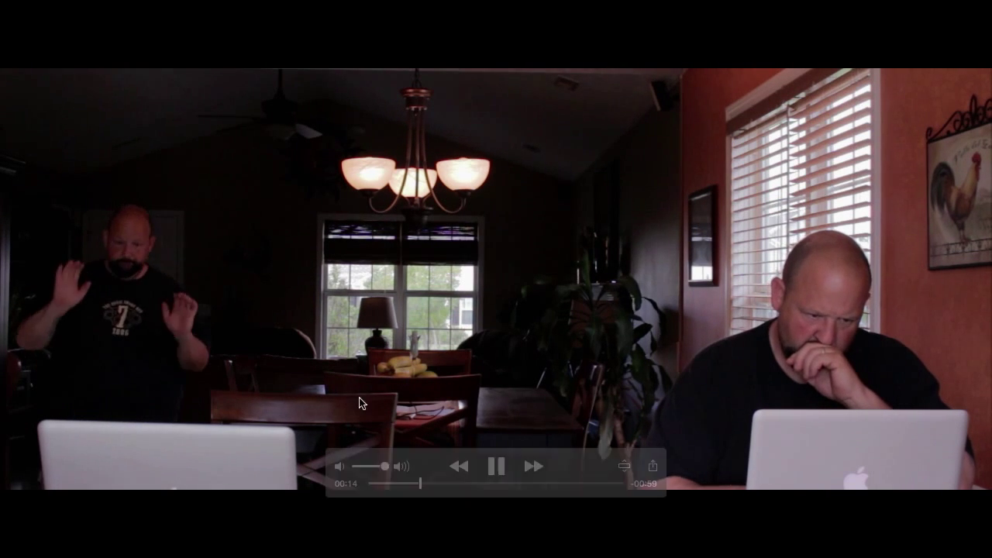